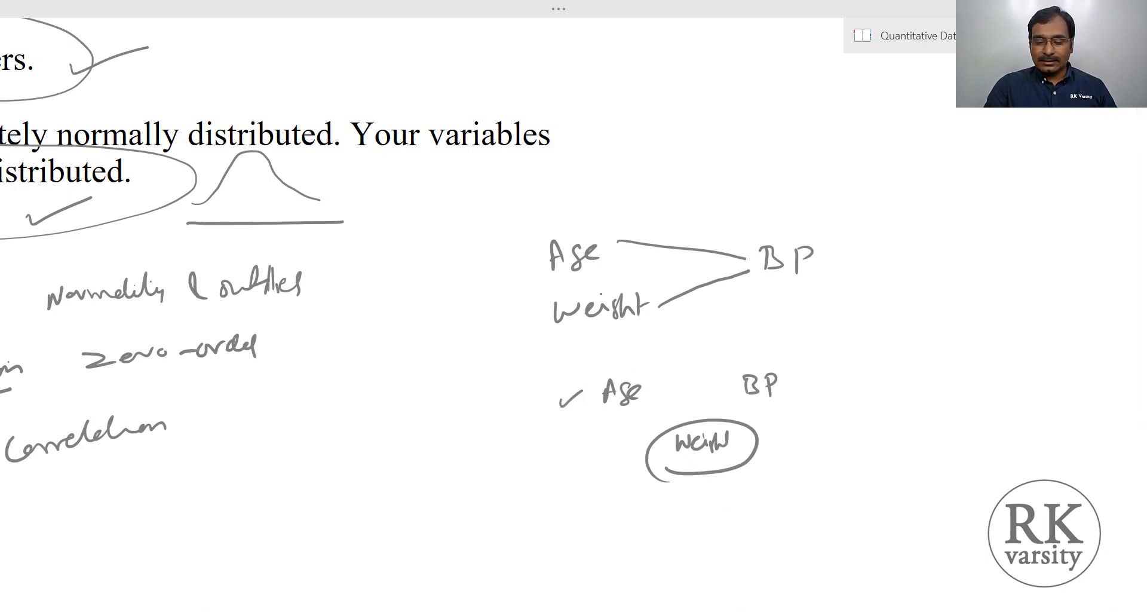
# Step: Switch to the SPSS Data Editor and set up an Explore analysis with Age, Weight and BloodPressure as dependent variables
pyautogui.hotkey('alt', 'Tab')
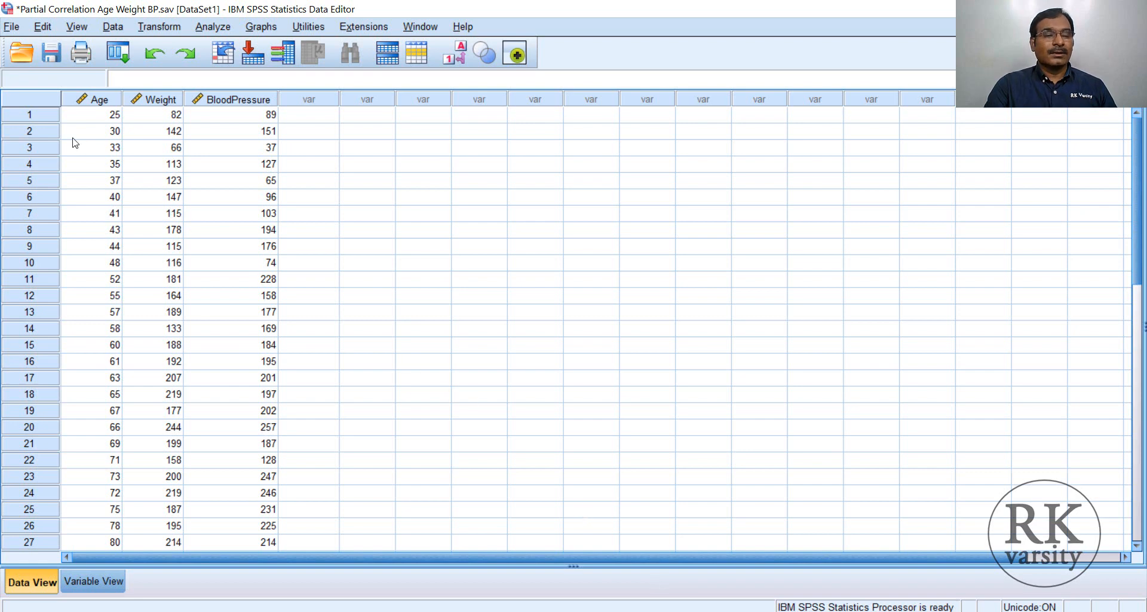
pyautogui.scroll(-2, 239, 213)
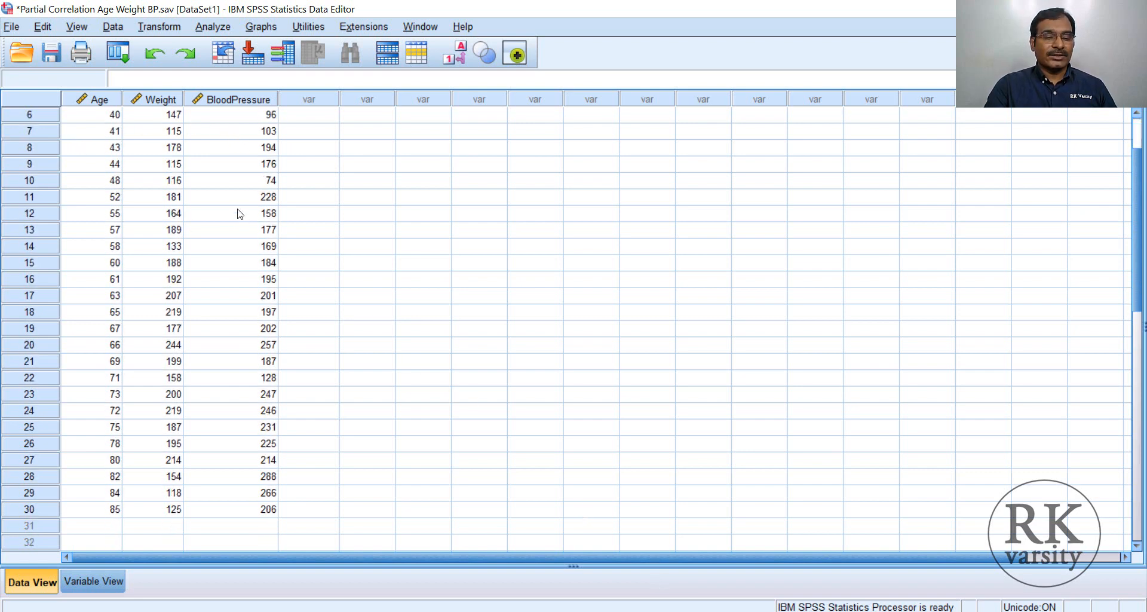
pyautogui.scroll(2, 239, 213)
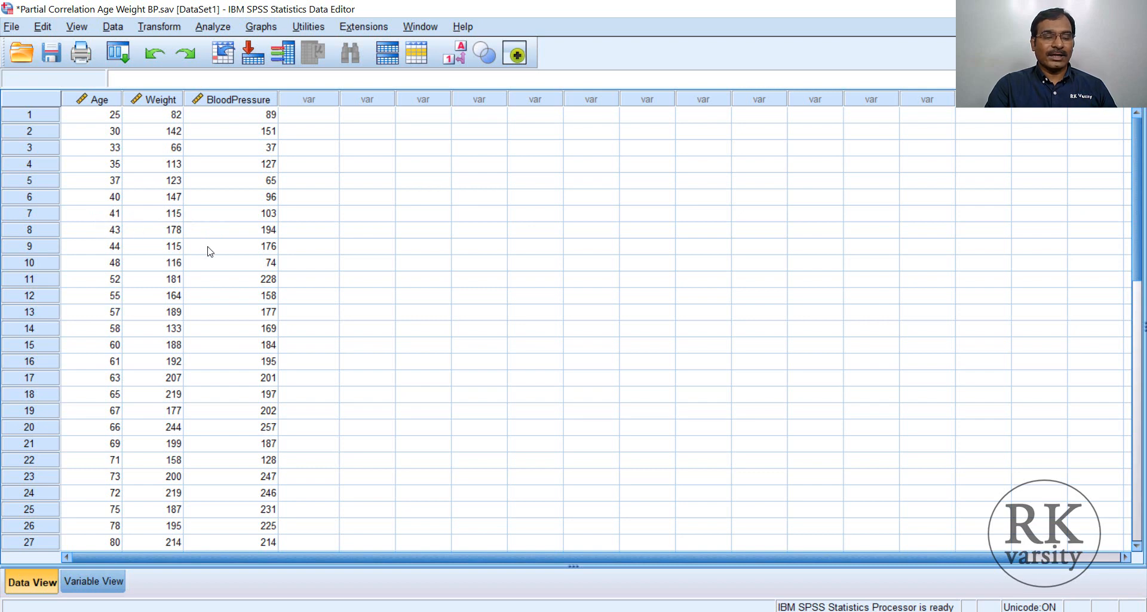
pyautogui.click(215, 27)
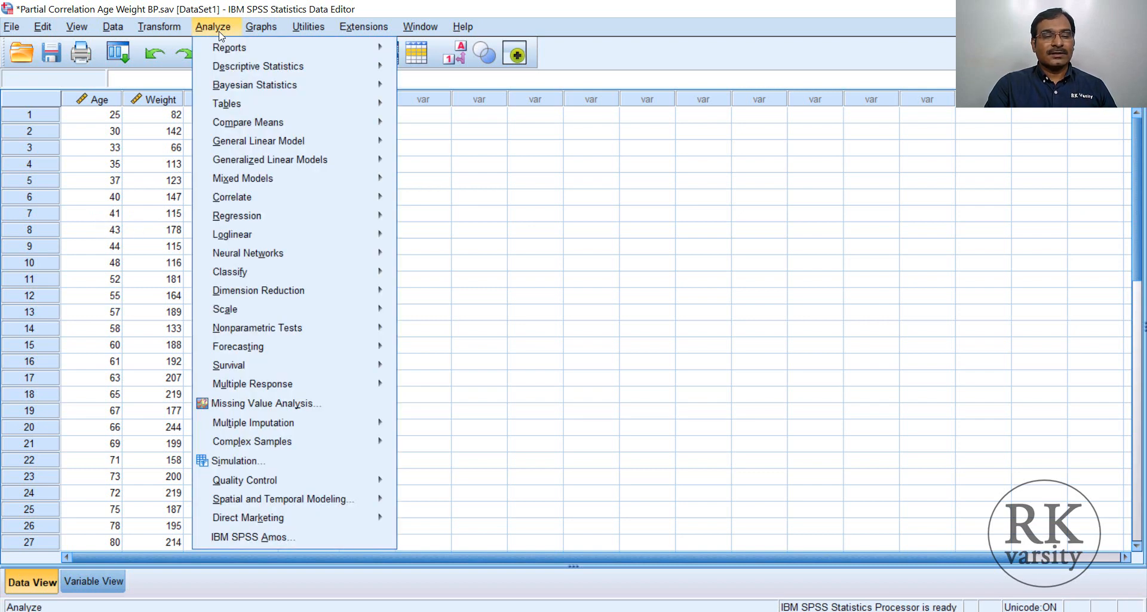
pyautogui.moveTo(356, 67)
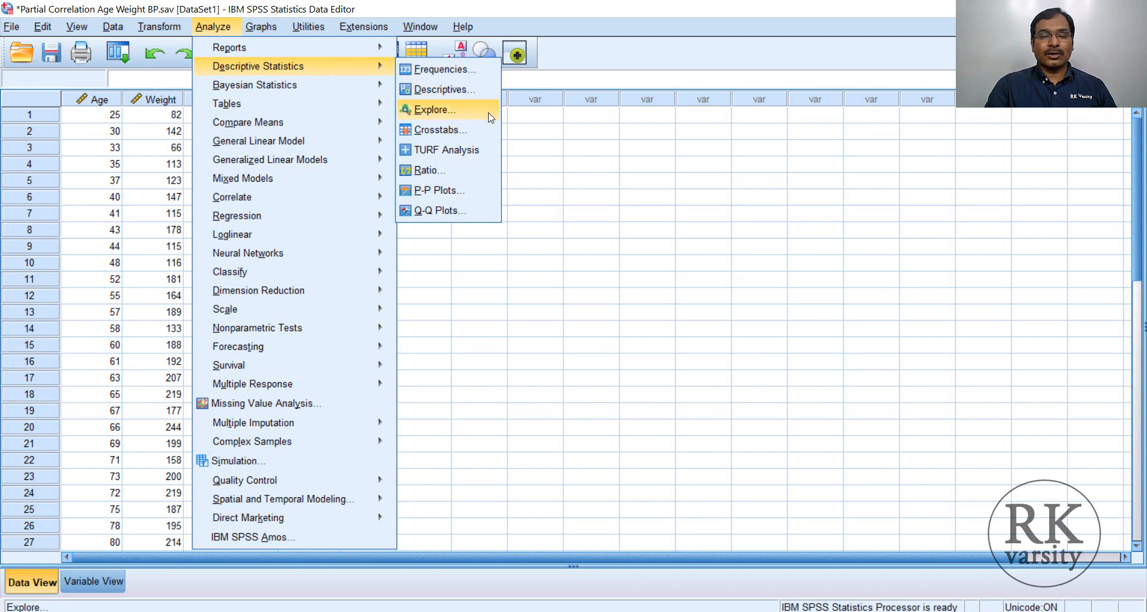
pyautogui.click(436, 110)
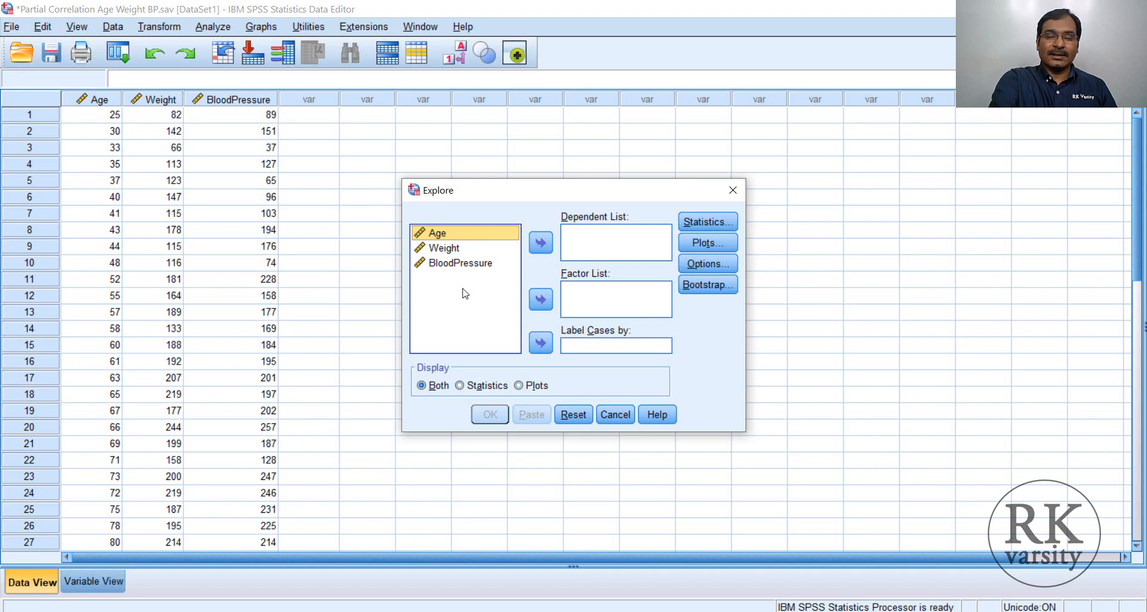
pyautogui.hotkey('ctrl', 'a')
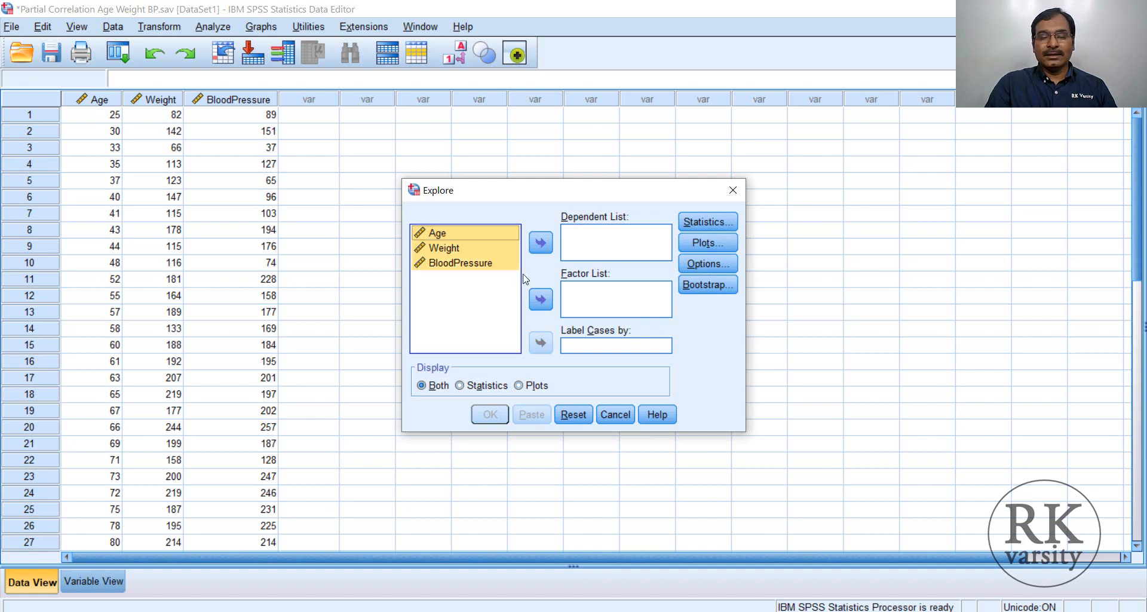
pyautogui.click(541, 242)
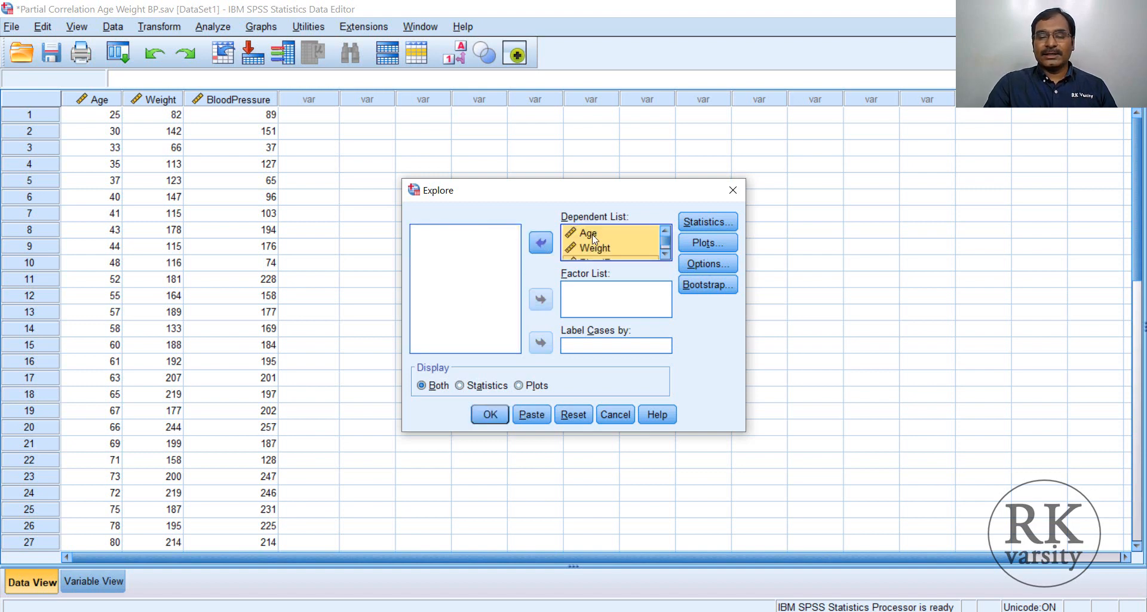
# Step: Add outliers to the statistics of the Explore analysis
pyautogui.click(722, 224)
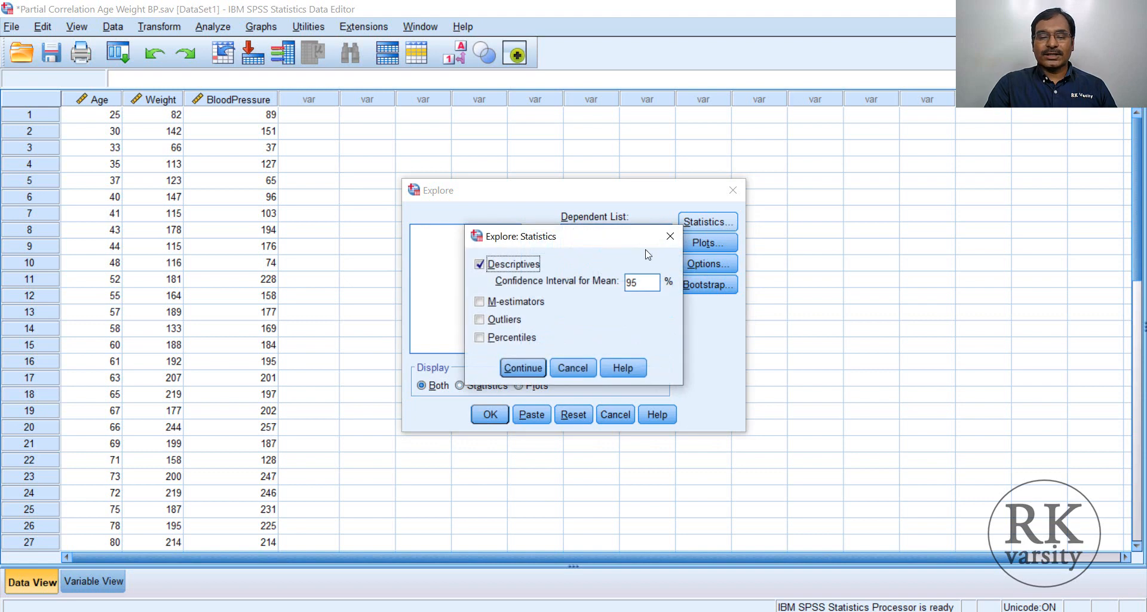
pyautogui.click(480, 320)
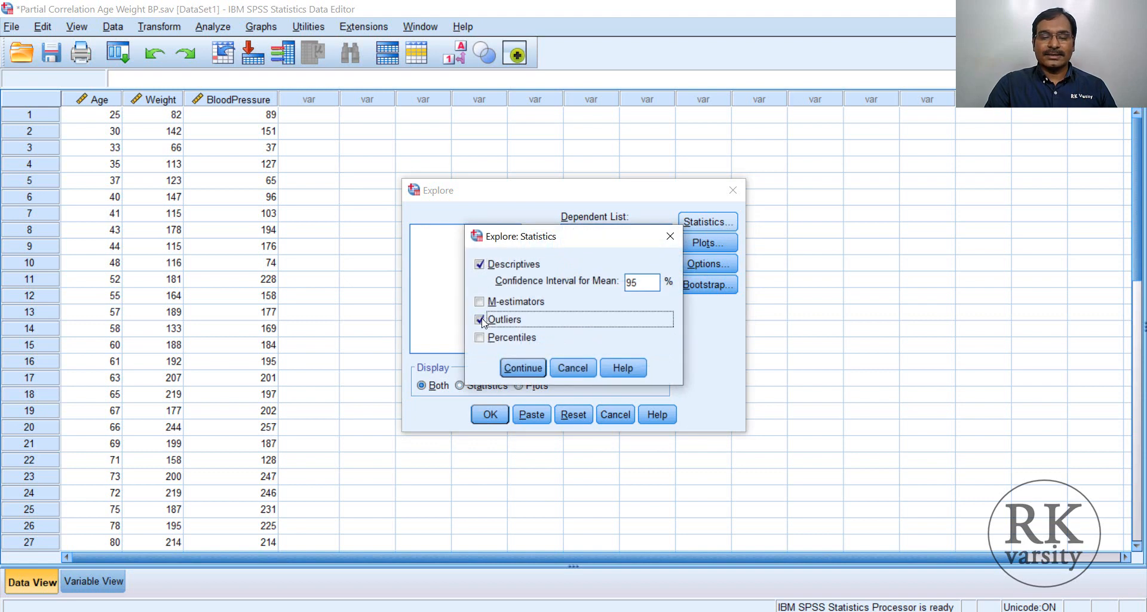
pyautogui.click(524, 368)
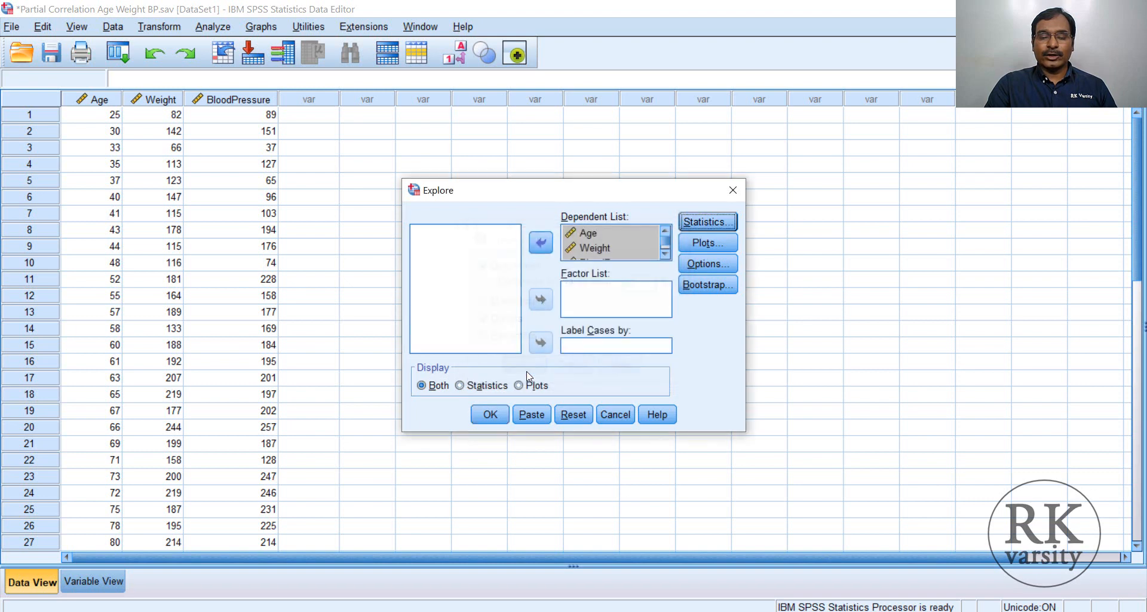
# Step: Configure the Explore plots with dependents together in boxplots, no stem-and-leaf, and normality plots with tests, and run the analysis
pyautogui.click(733, 246)
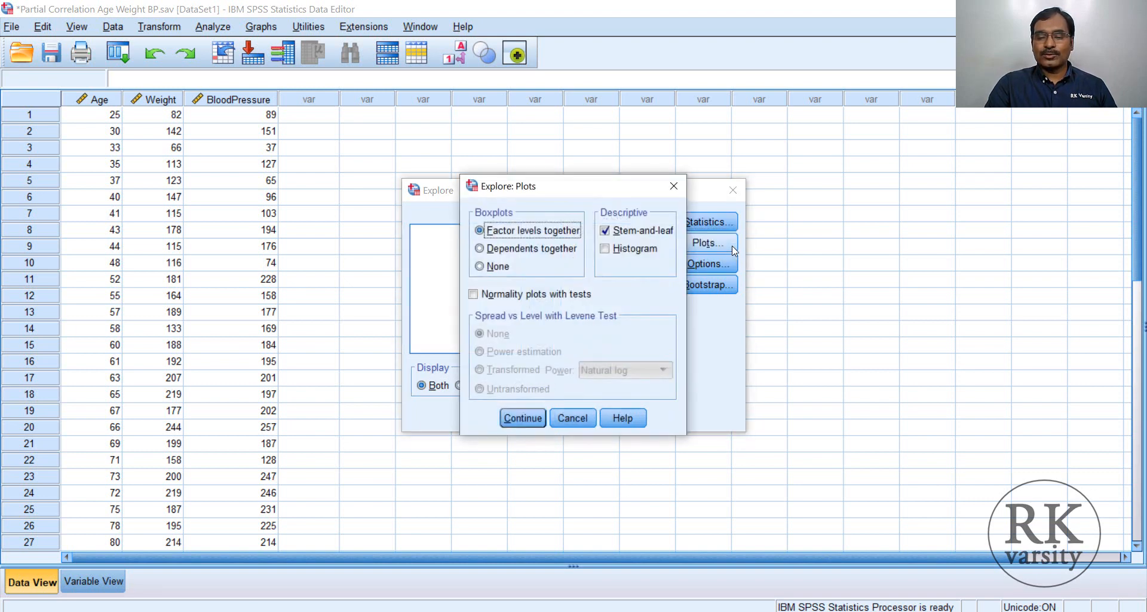
pyautogui.click(606, 232)
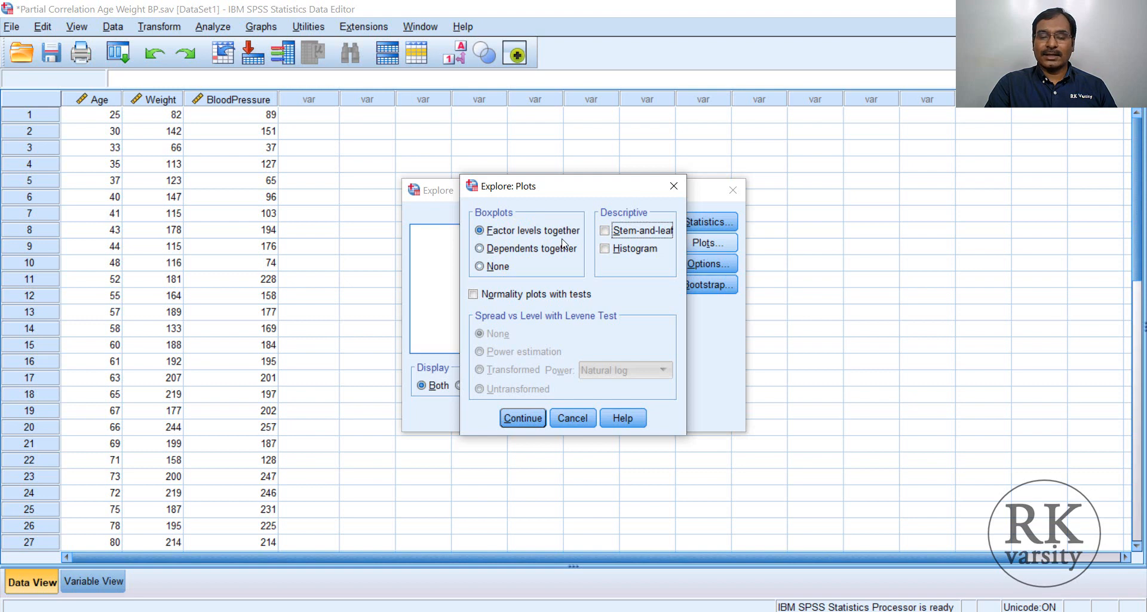
pyautogui.click(480, 248)
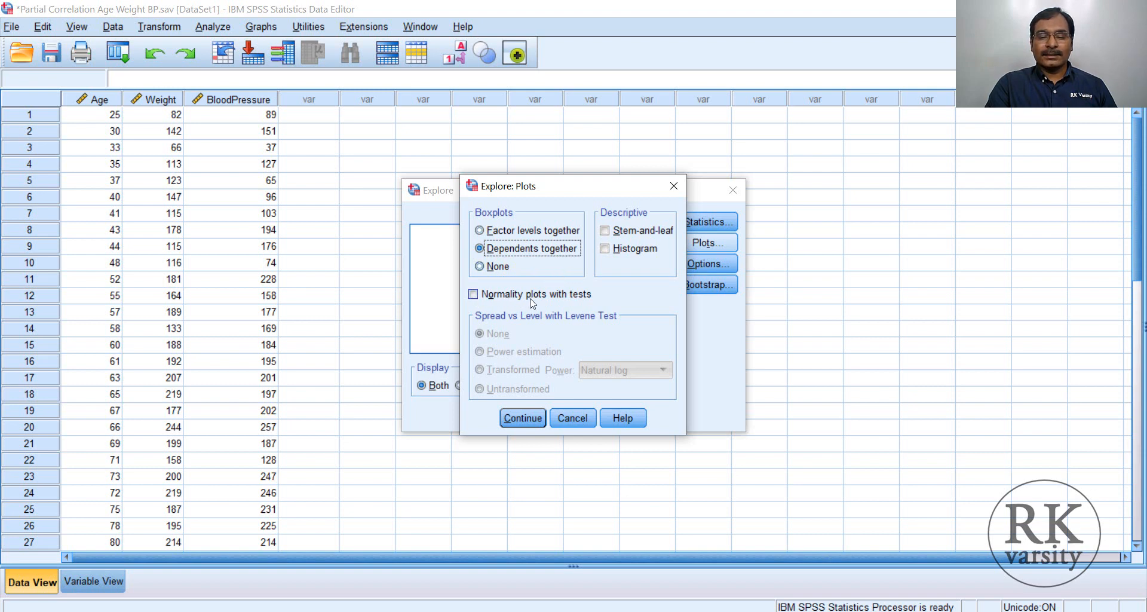
pyautogui.click(475, 295)
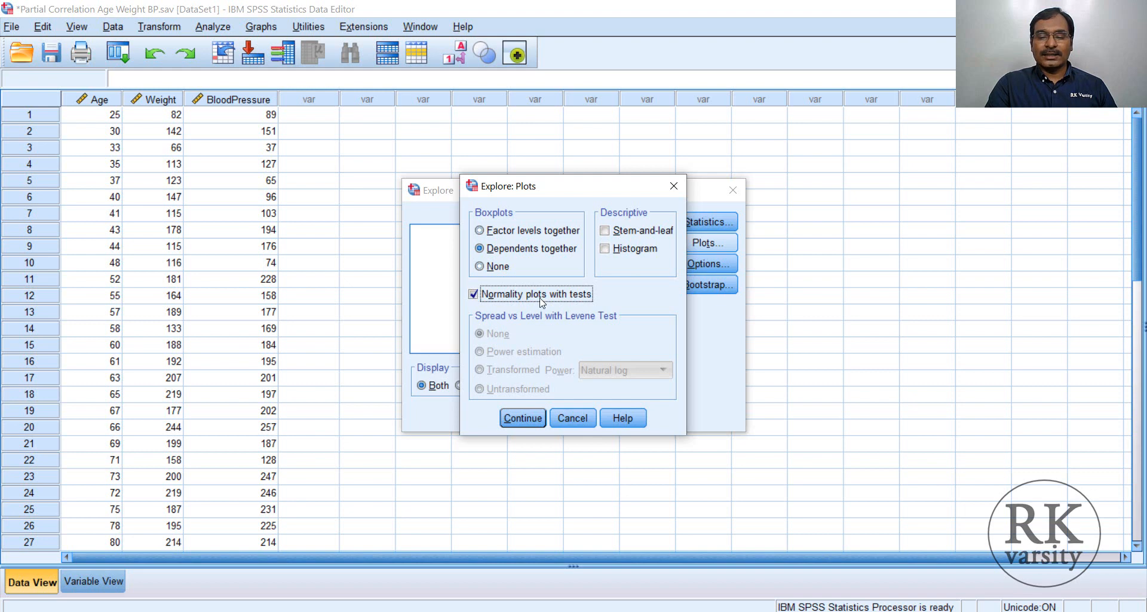
pyautogui.click(522, 418)
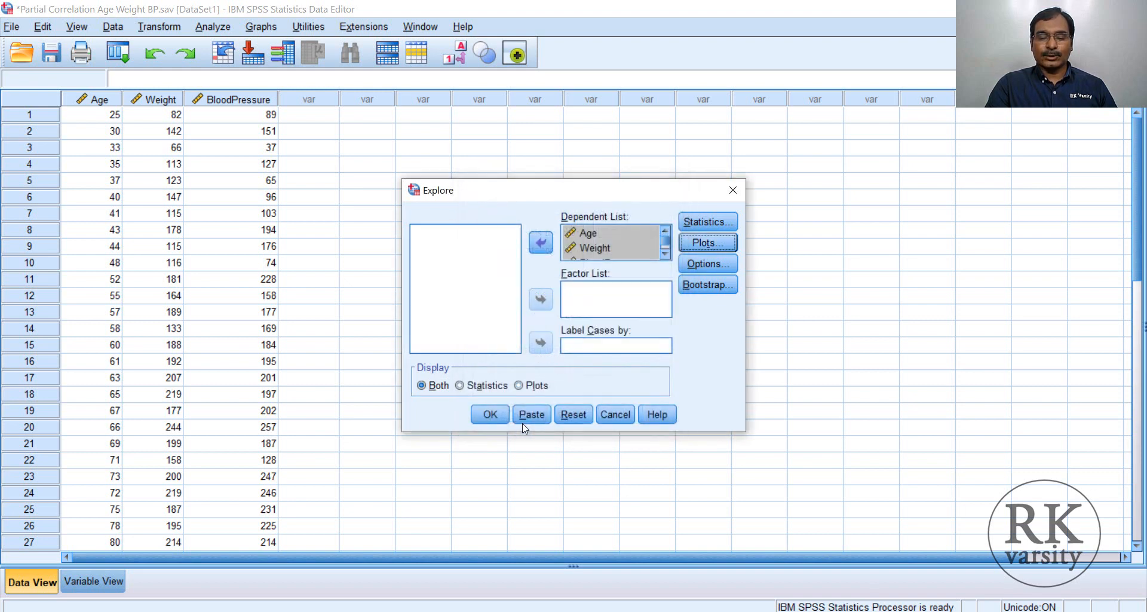
pyautogui.click(488, 415)
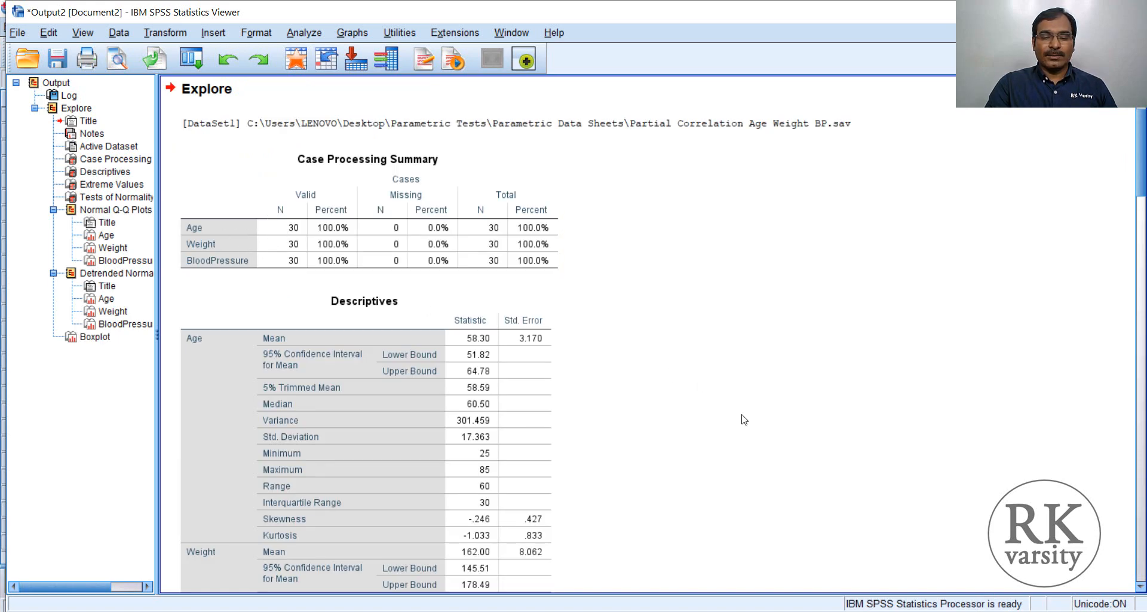
# Step: Examine the Descriptives table for Age, Weight and BloodPressure, including skewness and kurtosis
pyautogui.scroll(-1, 740, 412)
pyautogui.scroll(-3, 736, 401)
pyautogui.scroll(-5, 737, 400)
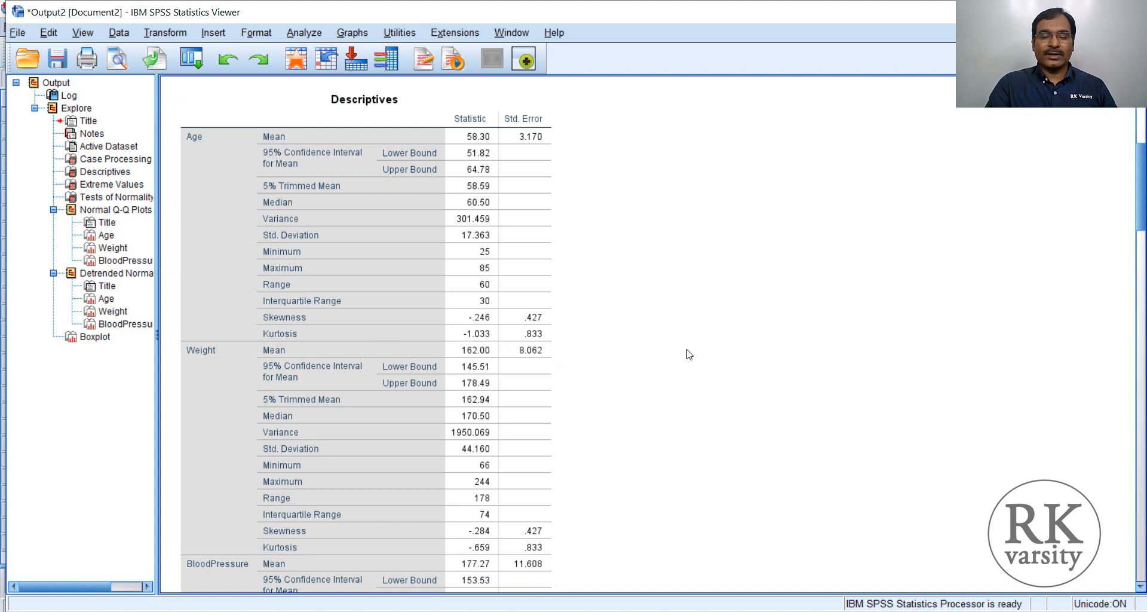
pyautogui.scroll(-3, 689, 354)
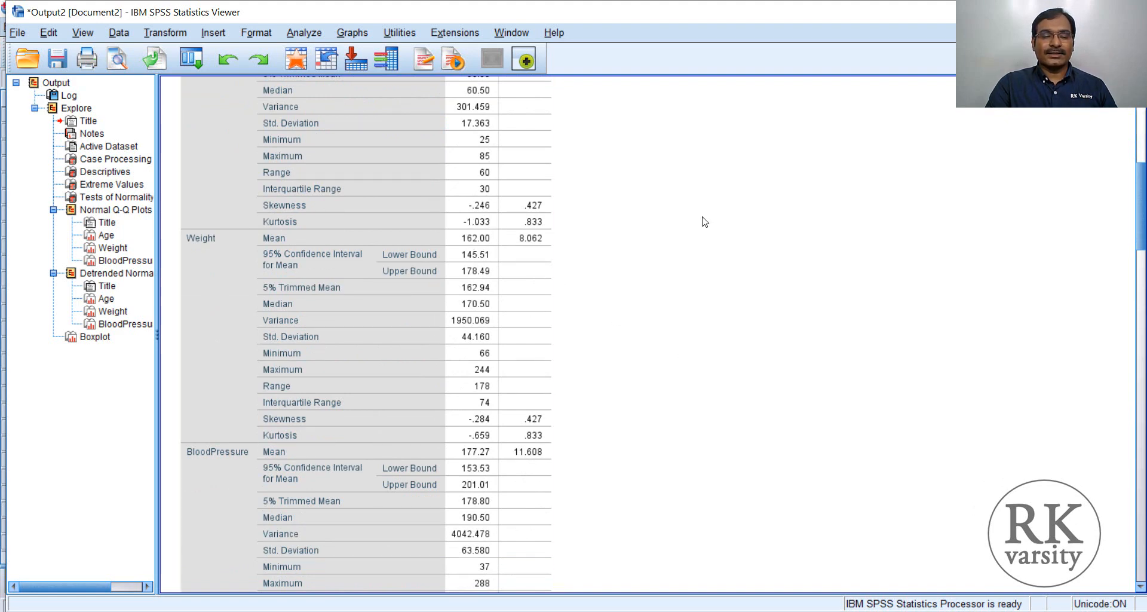
pyautogui.scroll(3, 705, 221)
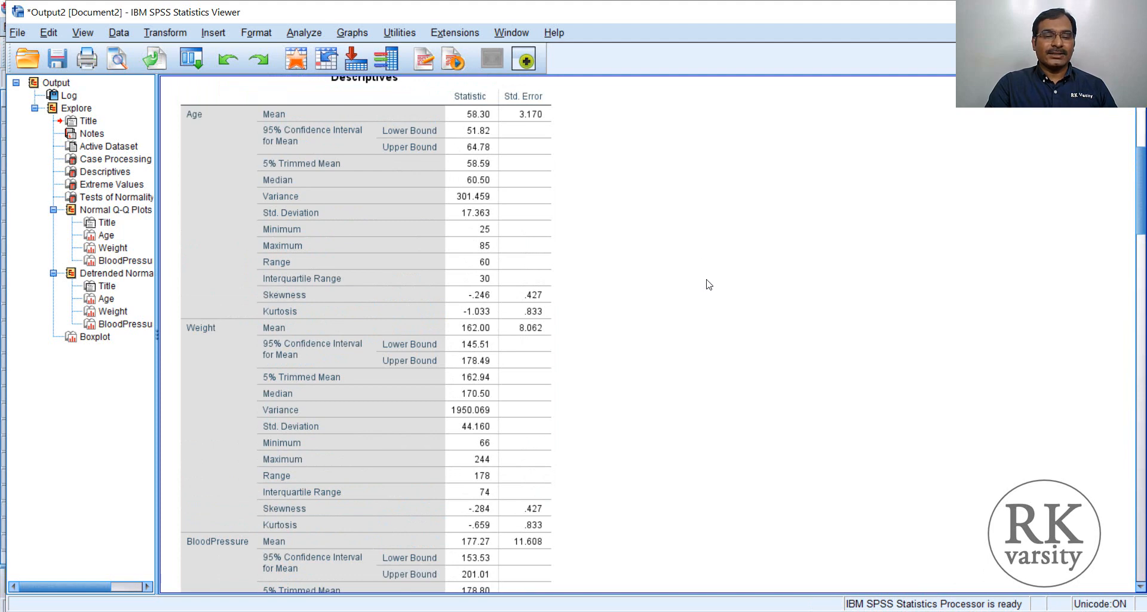
pyautogui.scroll(-2, 707, 282)
pyautogui.scroll(-1, 706, 277)
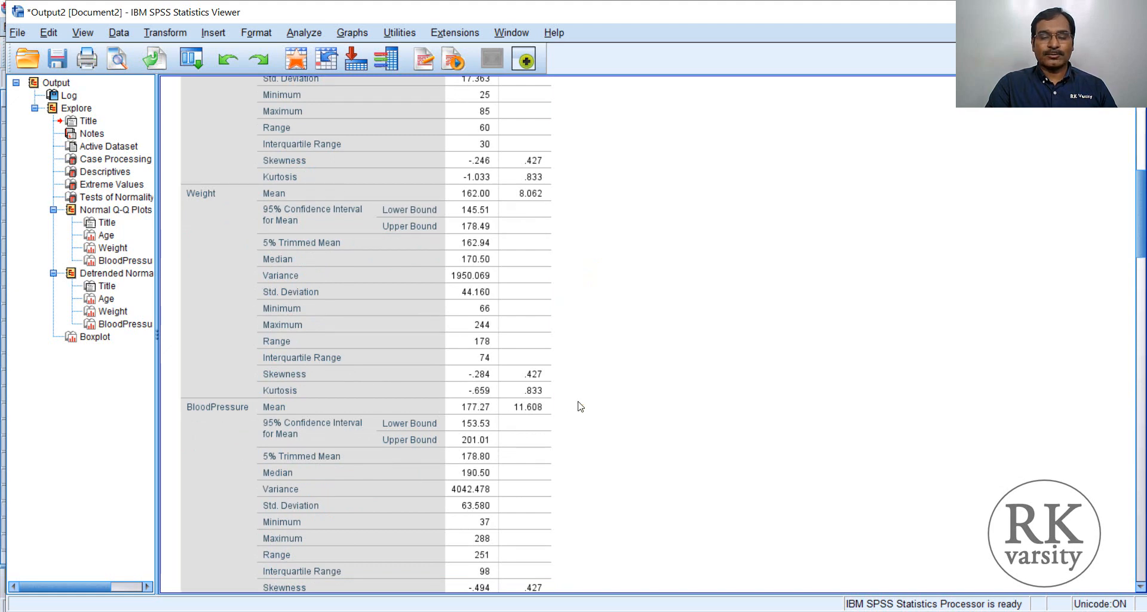
pyautogui.scroll(-2, 679, 391)
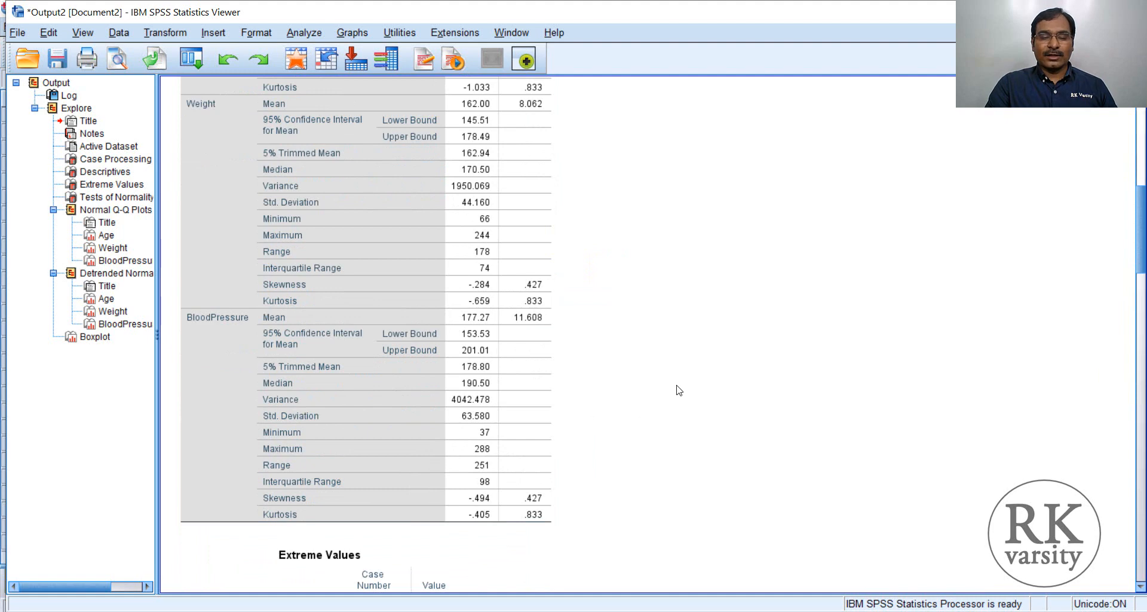
pyautogui.scroll(-1, 679, 390)
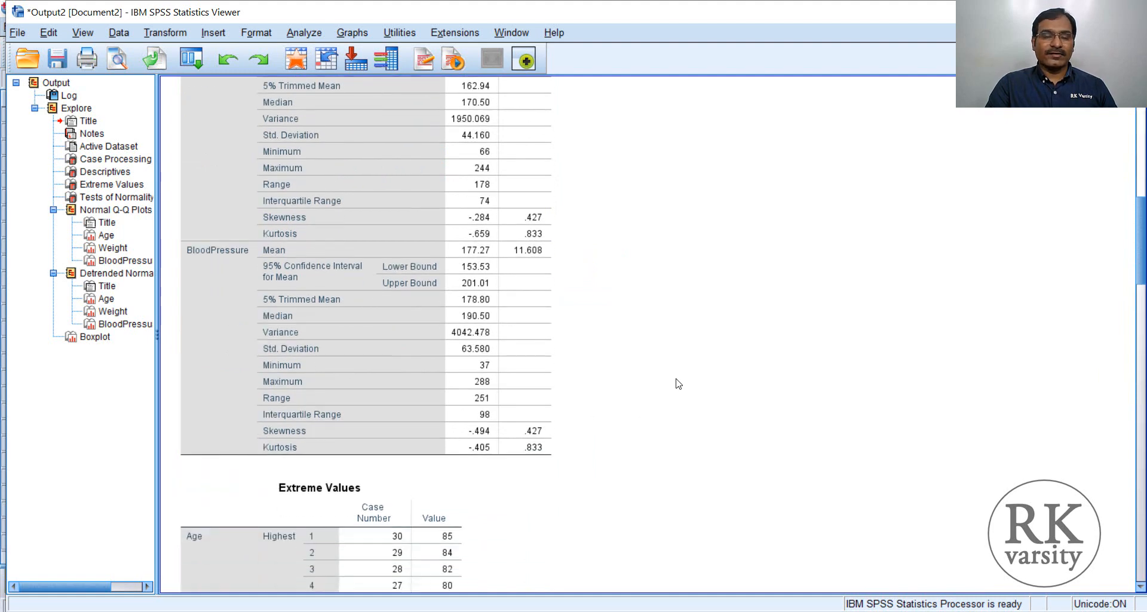
pyautogui.scroll(-1, 679, 383)
pyautogui.scroll(1, 679, 384)
pyautogui.scroll(-2, 679, 383)
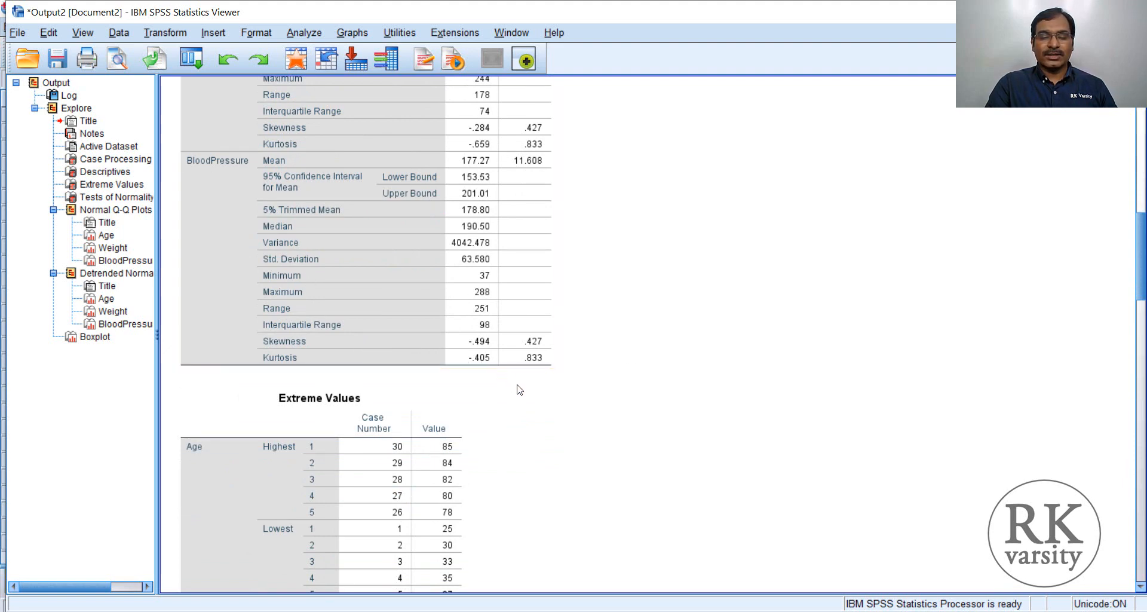
# Step: Review the Extreme Values table and the Tests of Normality for the three variables
pyautogui.scroll(-2, 652, 377)
pyautogui.scroll(-5, 652, 371)
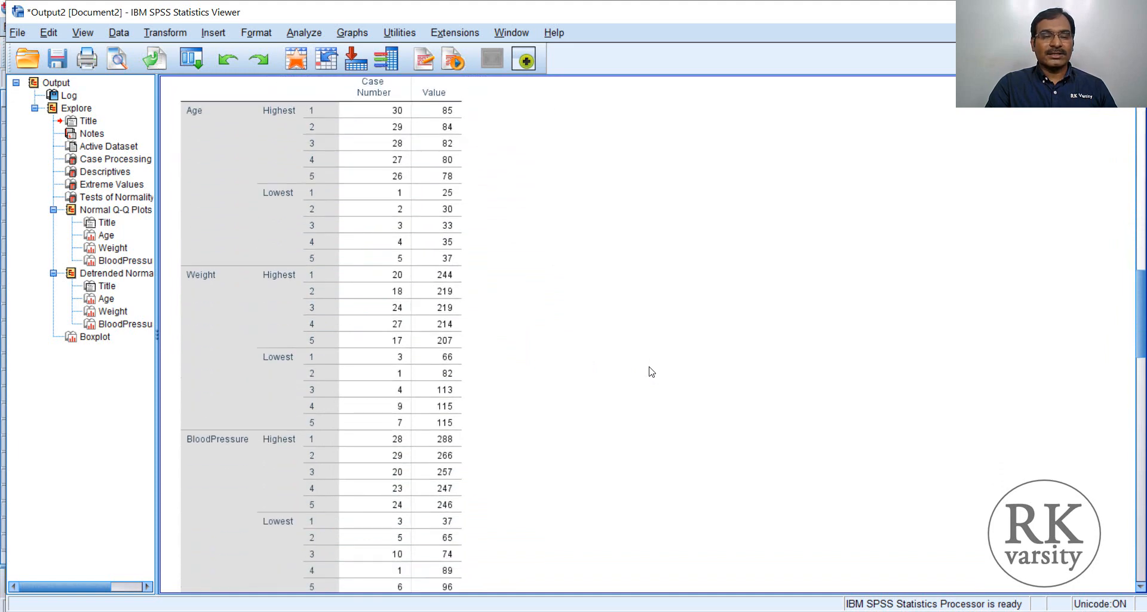
pyautogui.scroll(-3, 699, 519)
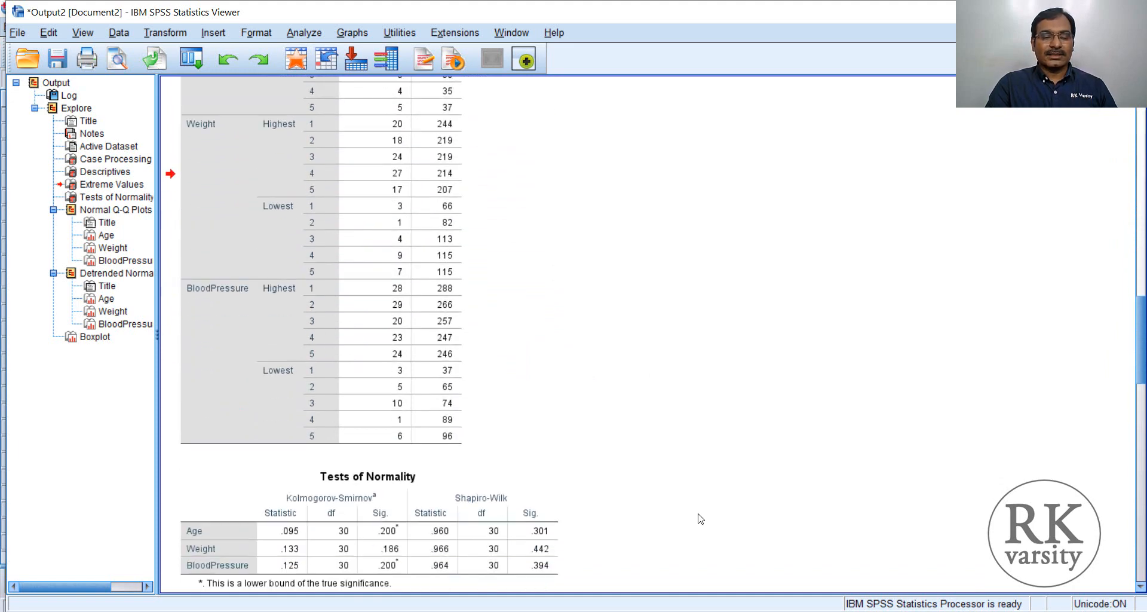
pyautogui.scroll(-3, 699, 519)
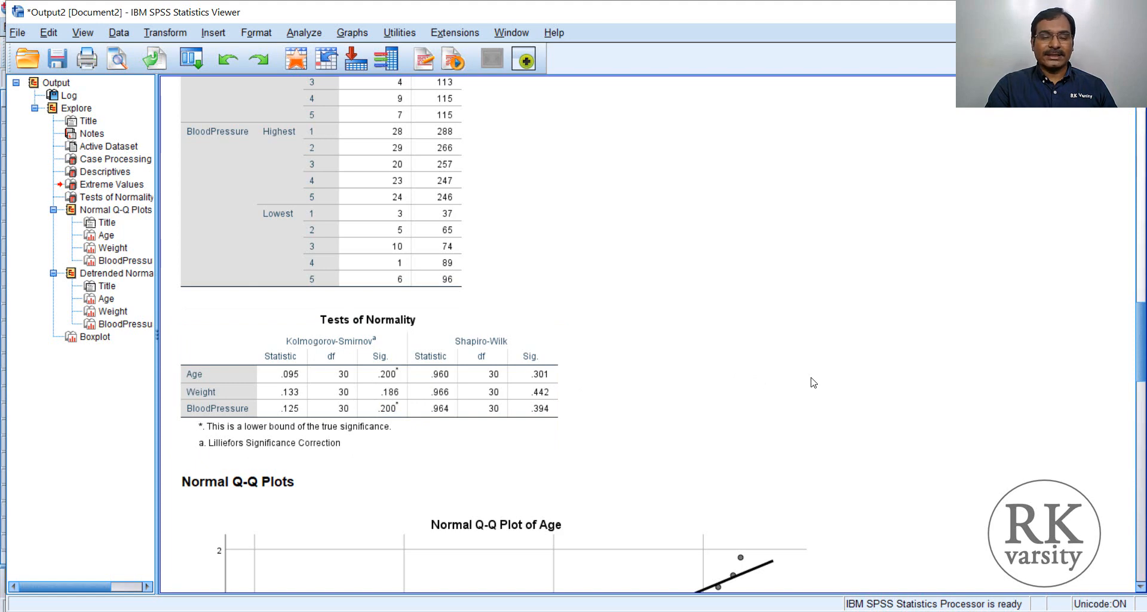
# Step: Inspect the normal and detrended Q-Q plots of each variable and check the combined boxplot for outliers
pyautogui.scroll(-5, 807, 367)
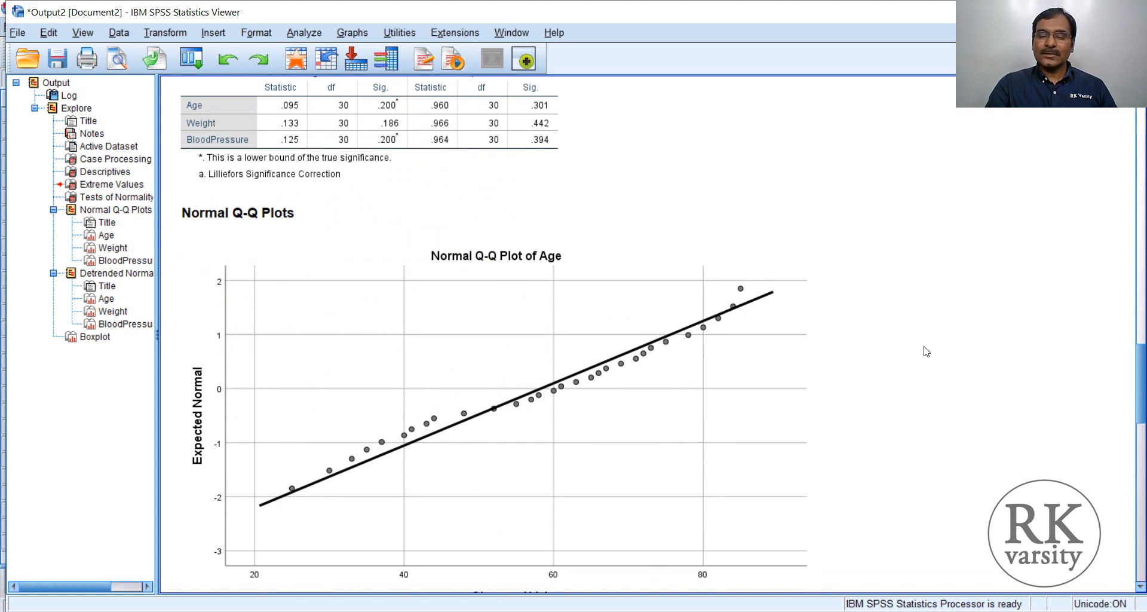
pyautogui.scroll(-4, 873, 332)
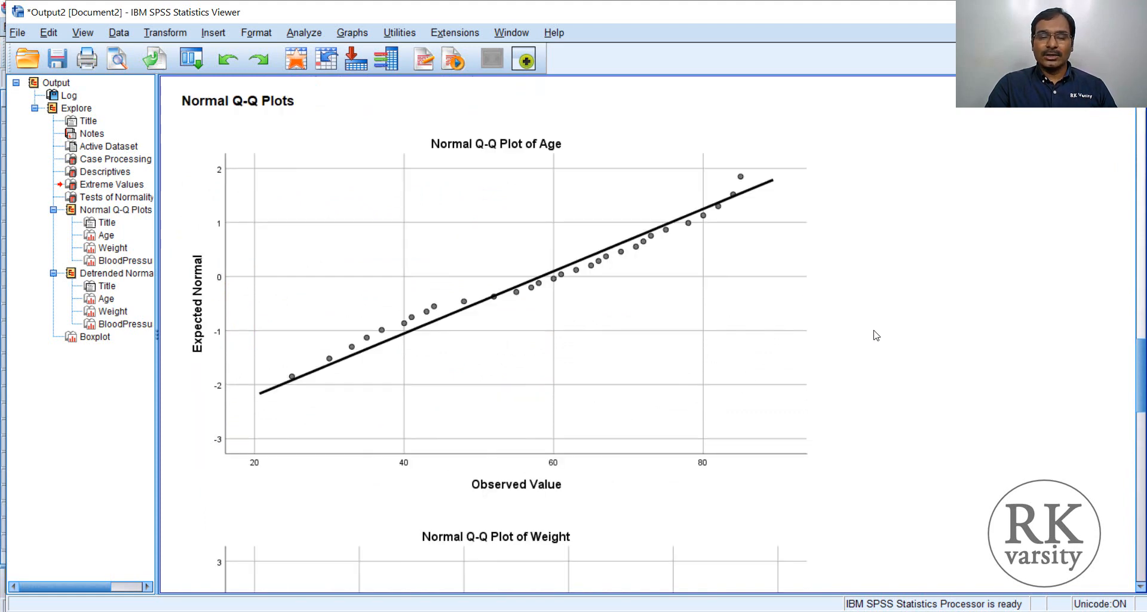
pyautogui.scroll(-5, 873, 328)
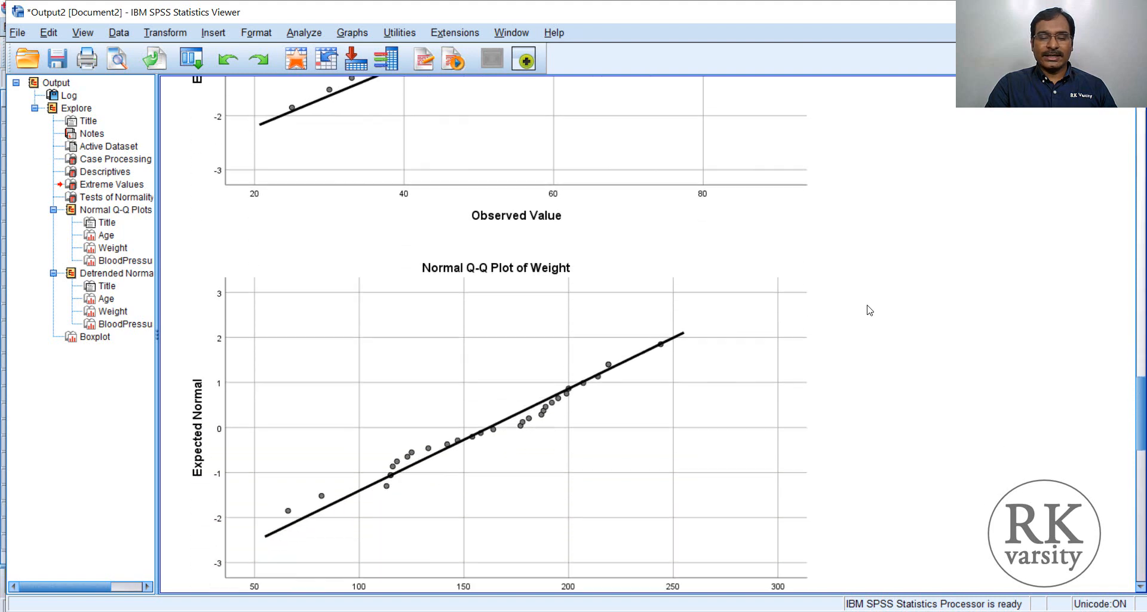
pyautogui.scroll(-8, 869, 299)
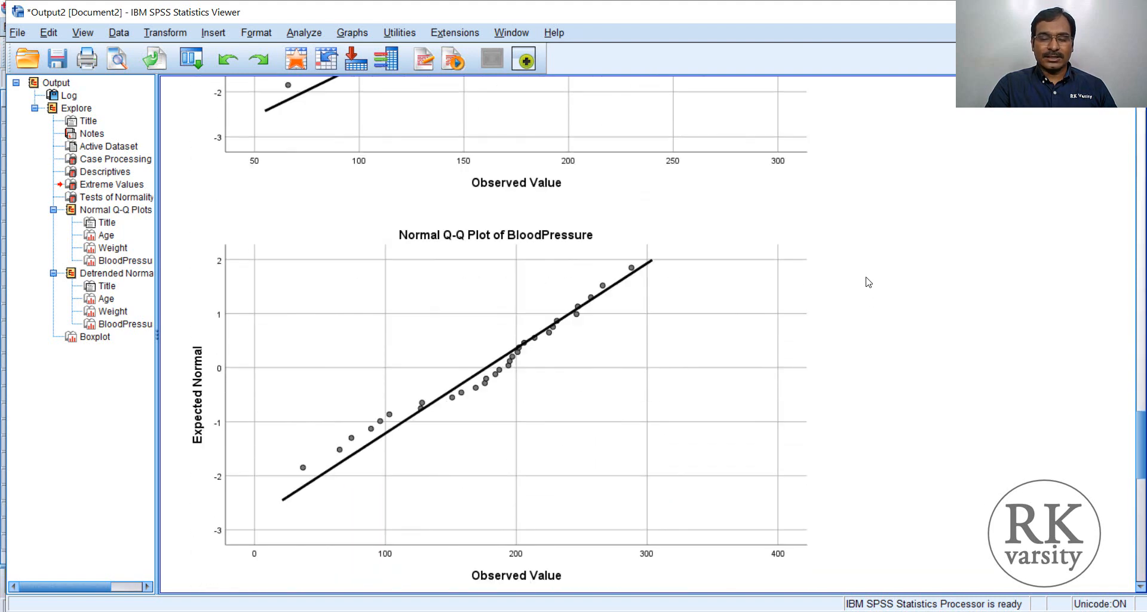
pyautogui.scroll(-10, 867, 277)
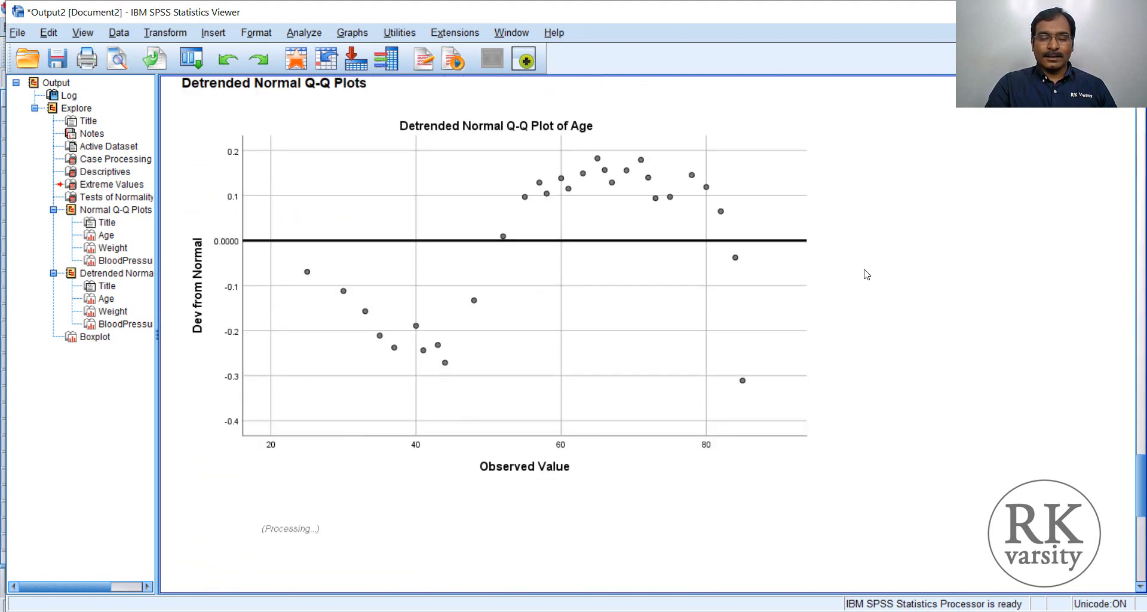
pyautogui.scroll(-10, 866, 275)
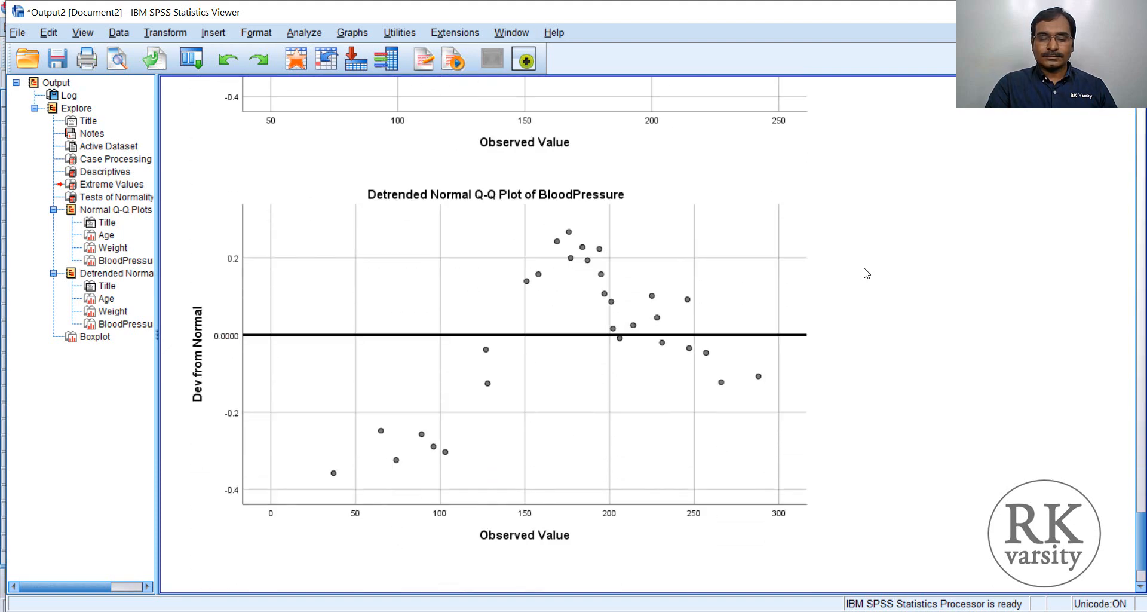
pyautogui.scroll(-6, 867, 274)
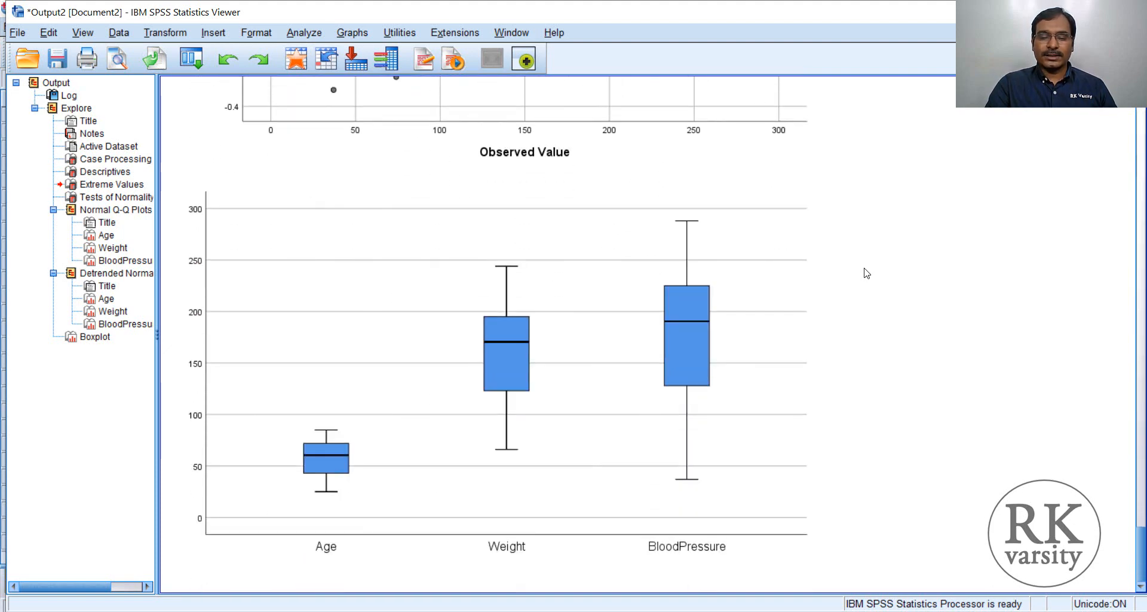
pyautogui.click(435, 402)
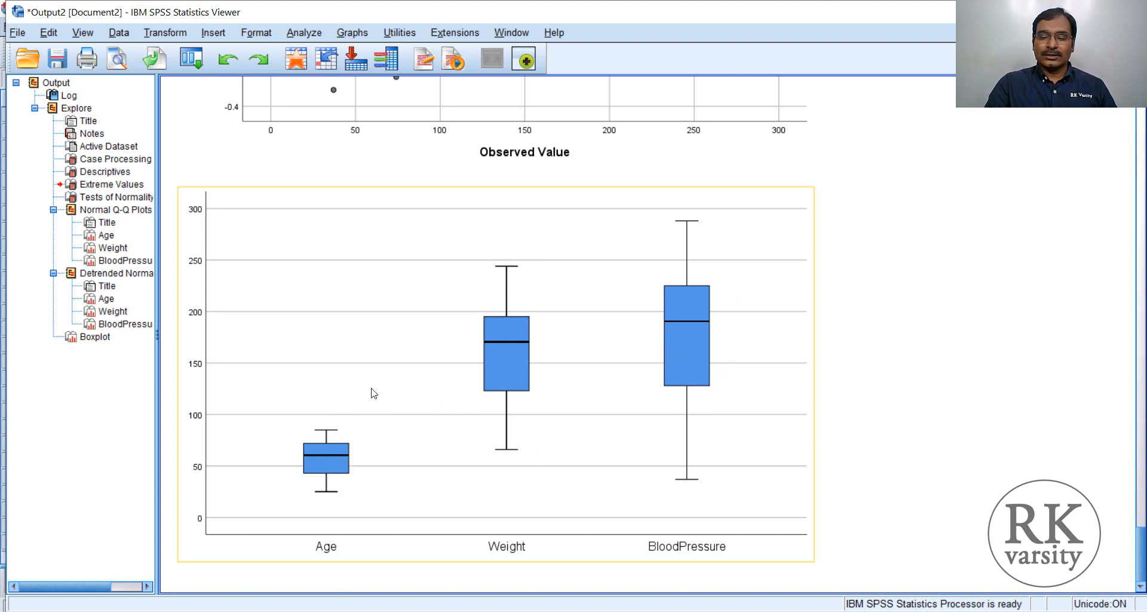
# Step: Recheck the combined boxplot of Age, Weight and BloodPressure for outliers and look back over the detrended Q-Q plots
pyautogui.click(929, 311)
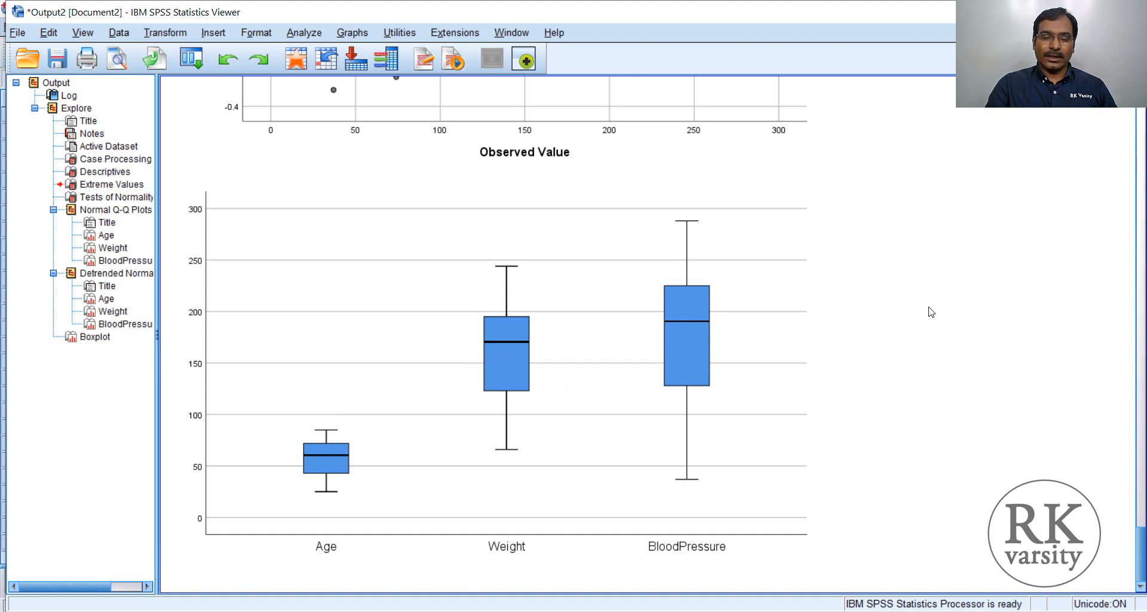
pyautogui.click(452, 258)
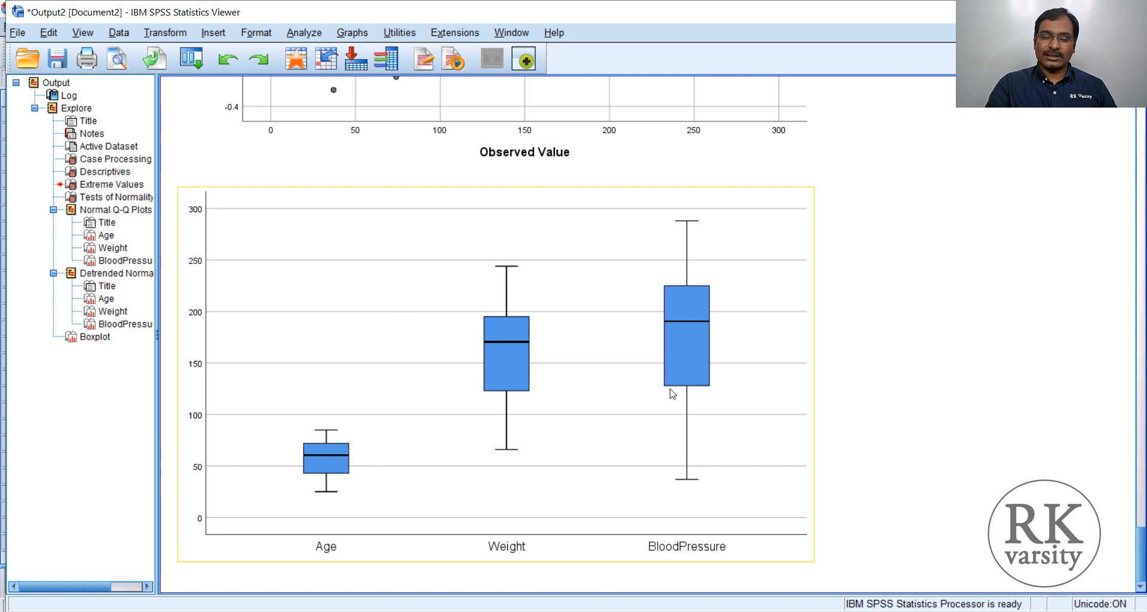
pyautogui.click(927, 365)
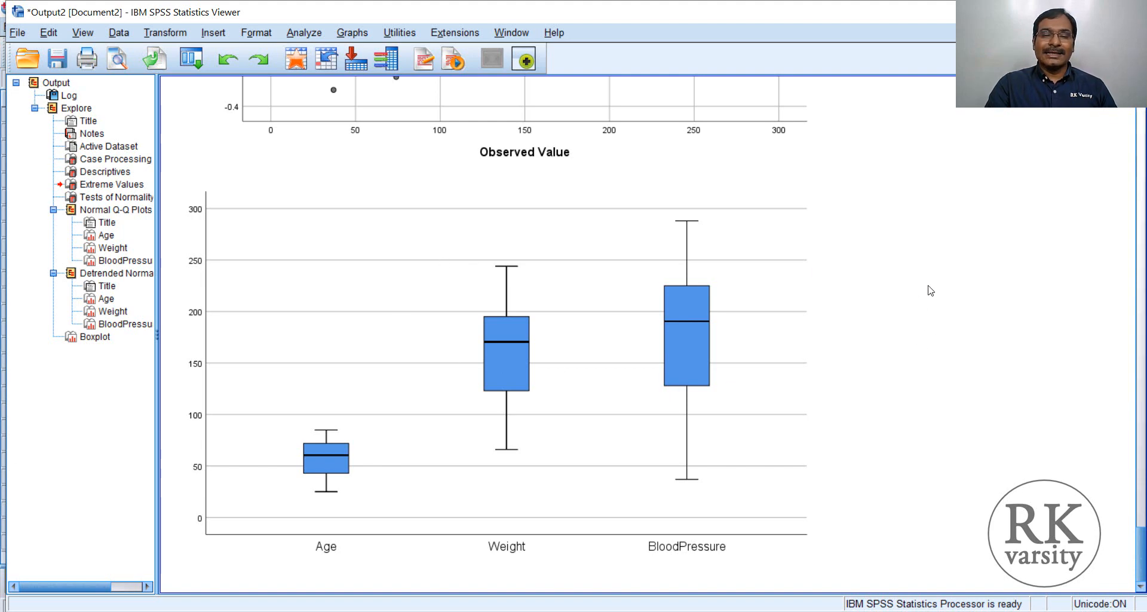
pyautogui.scroll(3, 930, 291)
pyautogui.scroll(18, 930, 291)
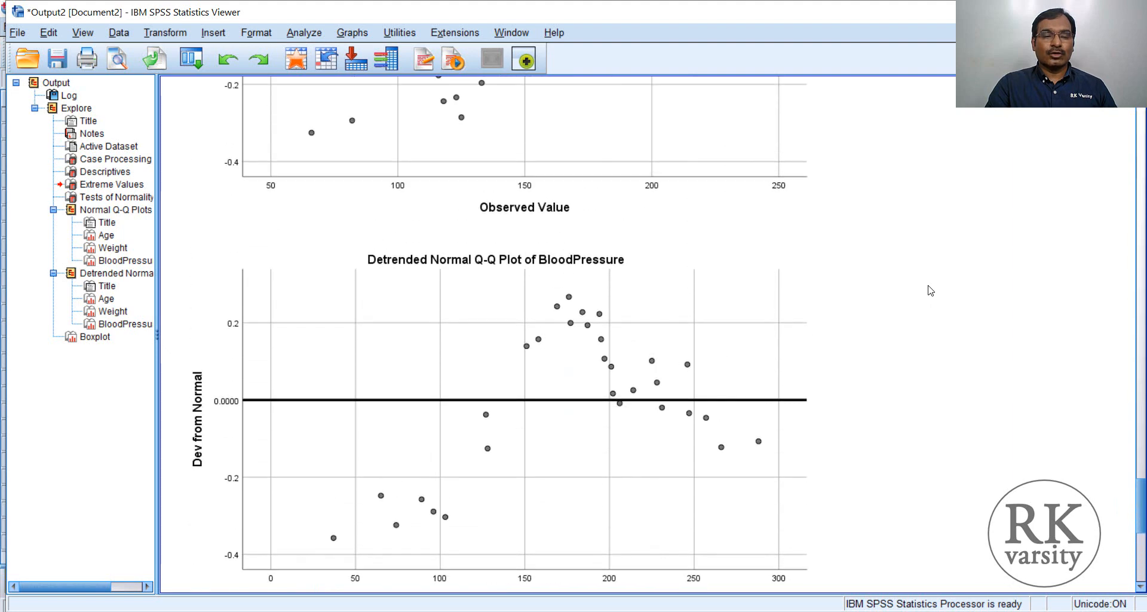
pyautogui.scroll(4, 930, 291)
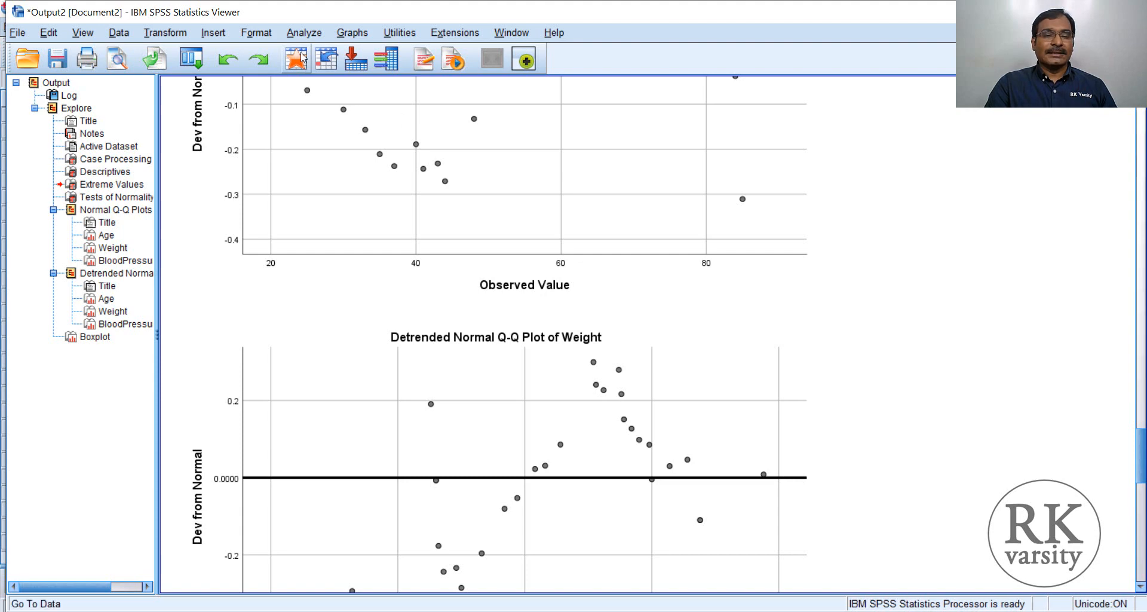
# Step: Run a two-tailed bivariate Pearson correlation on Age, Weight and BloodPressure with significant correlations flagged
pyautogui.click(296, 33)
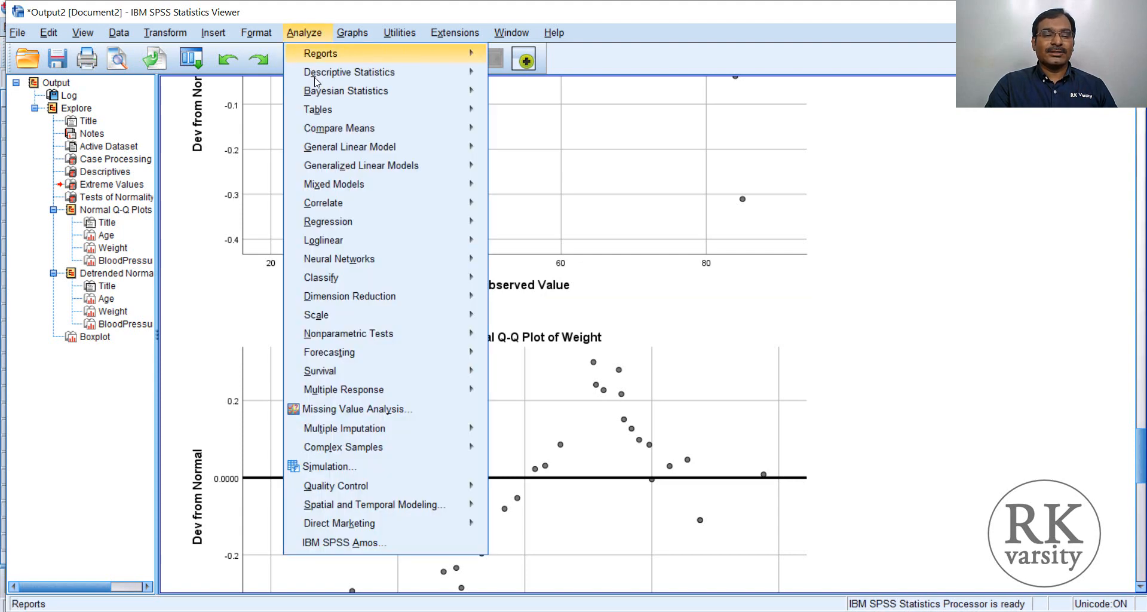
pyautogui.moveTo(343, 147)
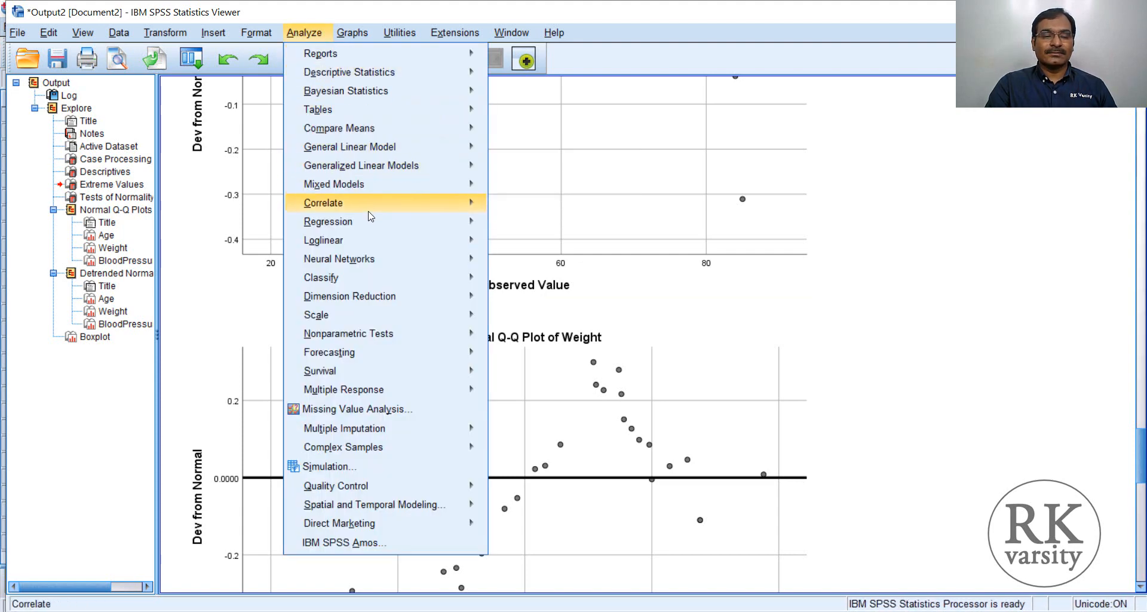
pyautogui.moveTo(379, 205)
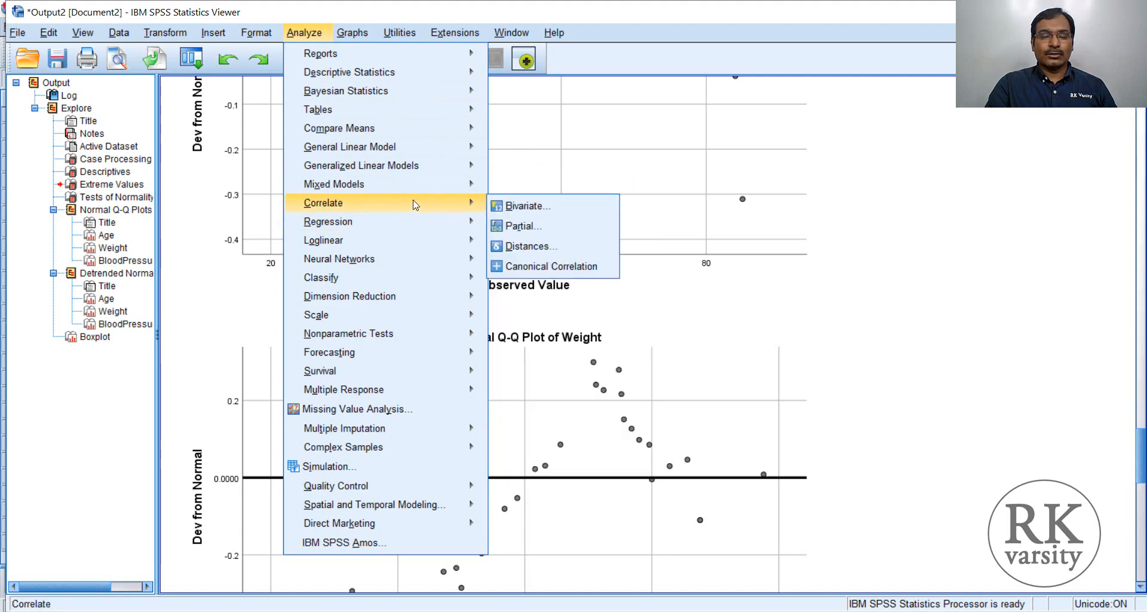
pyautogui.click(588, 210)
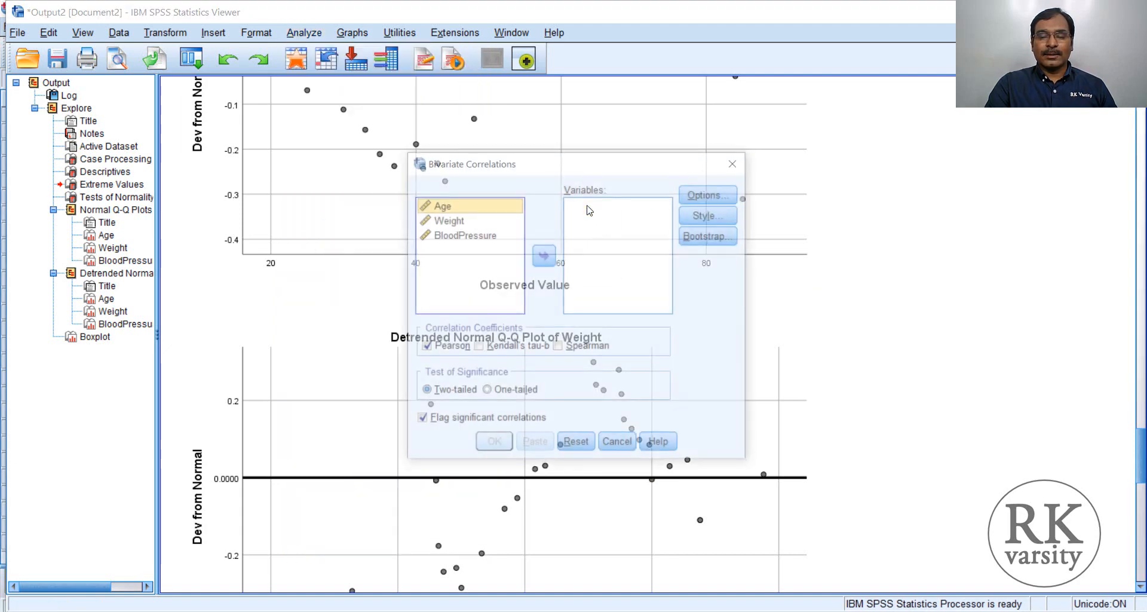
pyautogui.click(485, 265)
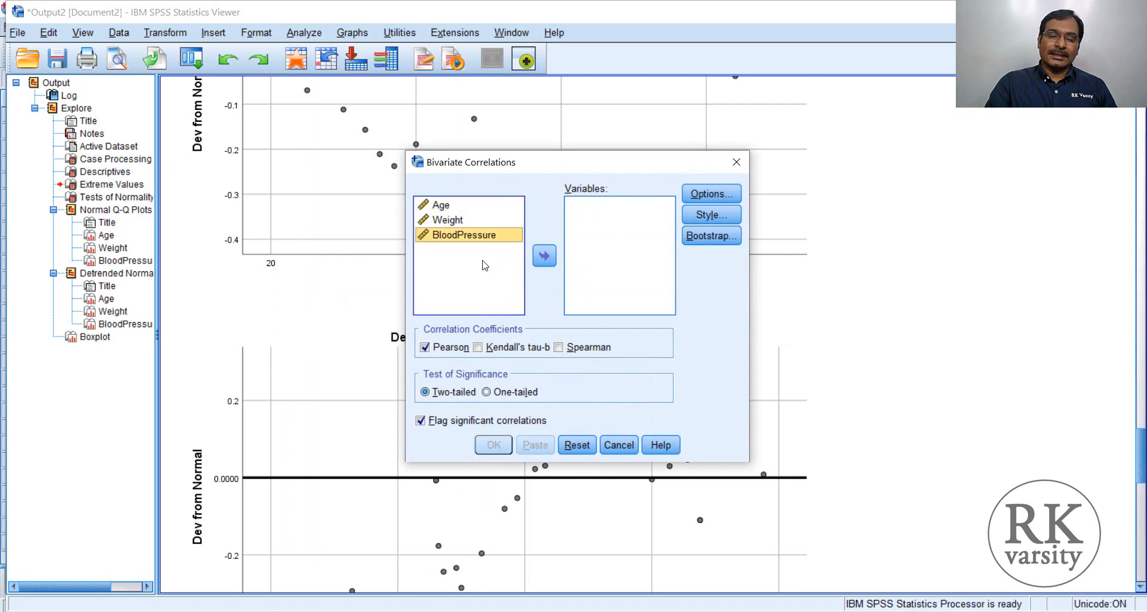
pyautogui.hotkey('ctrl', 'a')
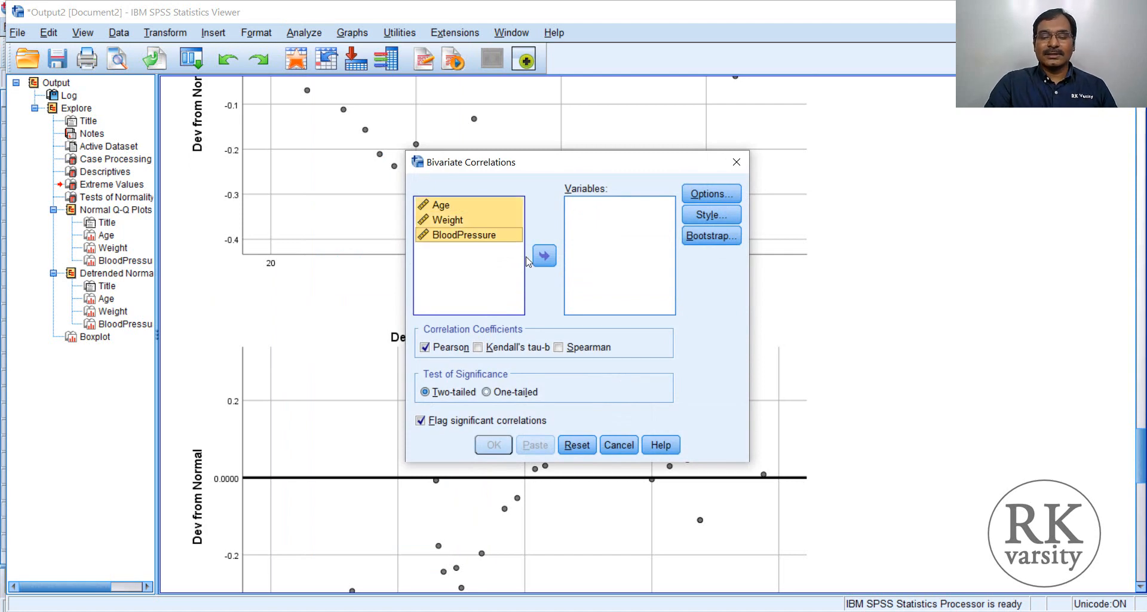
pyautogui.click(547, 258)
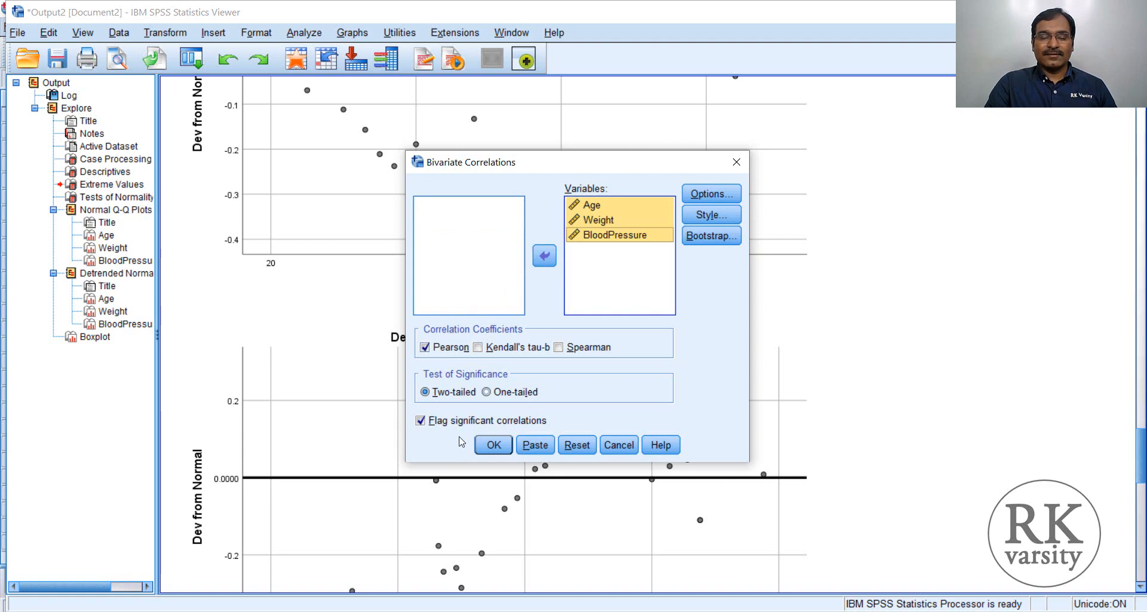
pyautogui.click(493, 445)
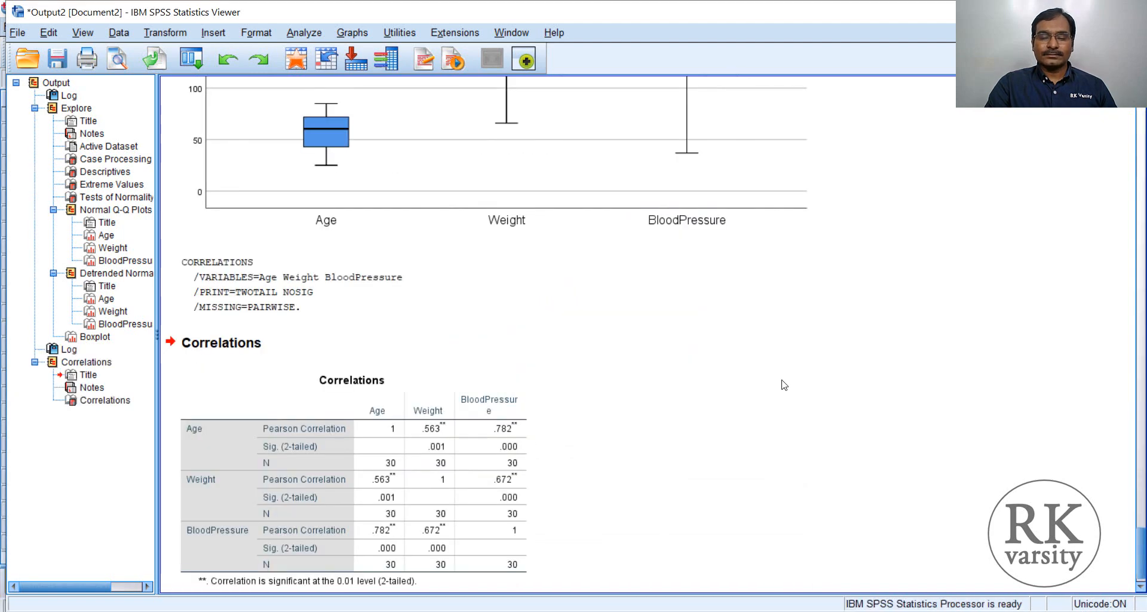
# Step: Examine the bivariate Correlations table for the coefficients and significance of each variable pair
pyautogui.scroll(-1, 782, 382)
pyautogui.click(282, 365)
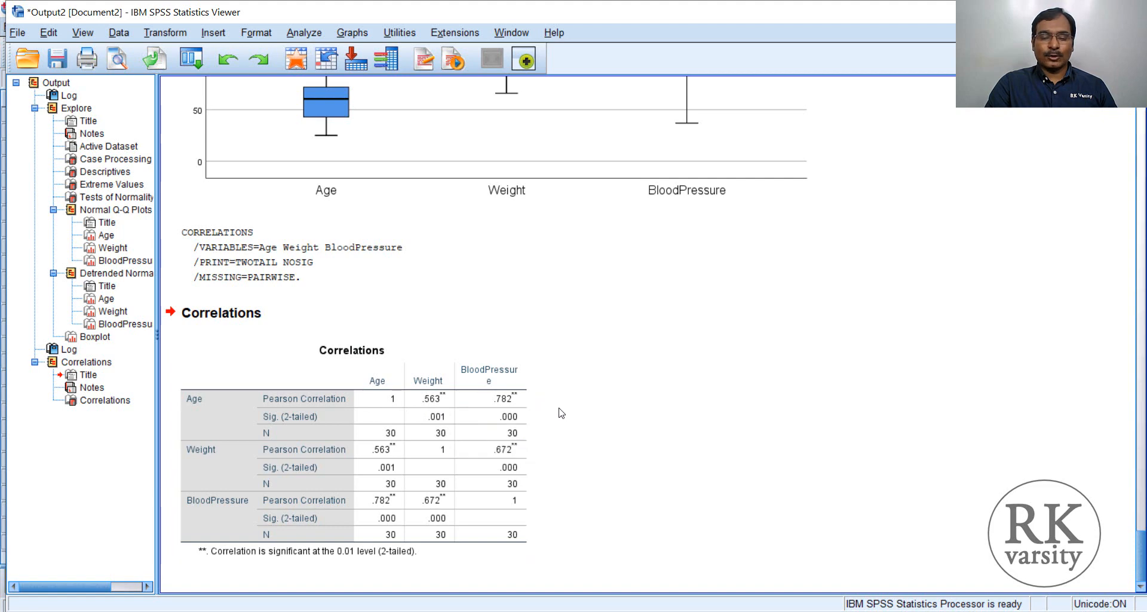
pyautogui.click(544, 438)
pyautogui.click(470, 417)
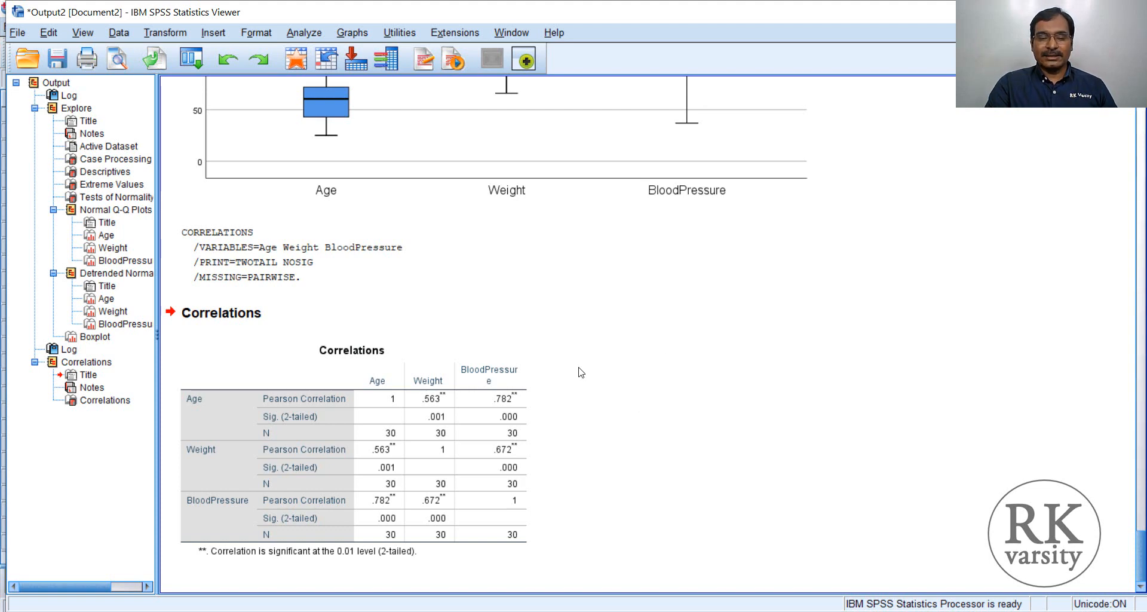
# Step: Set up a partial correlation between Age and BloodPressure, controlling for Weight
pyautogui.click(297, 36)
pyautogui.moveTo(355, 126)
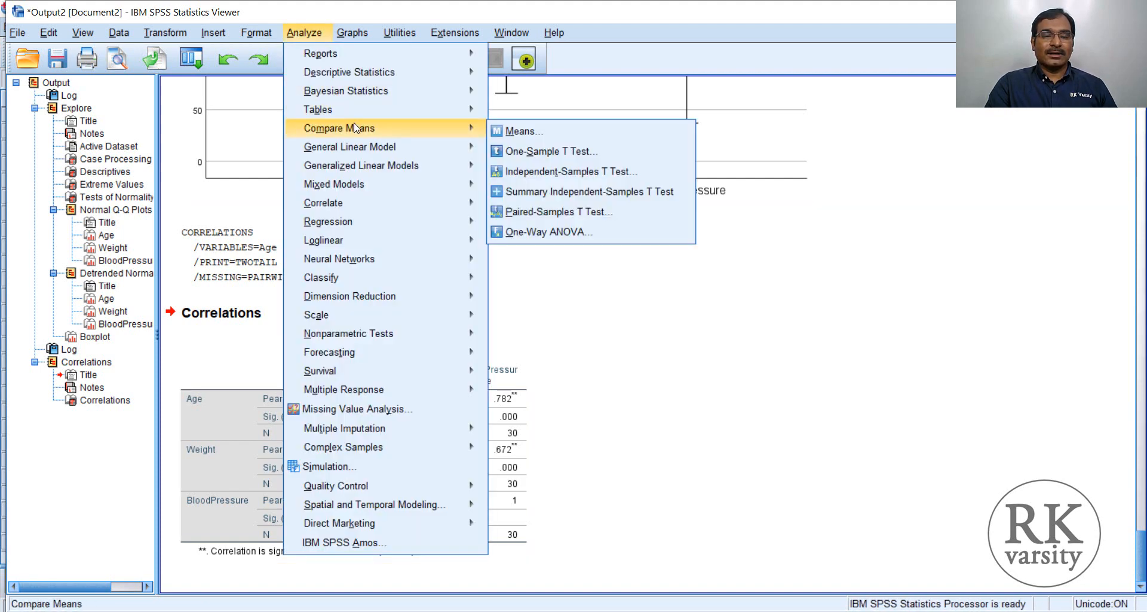
pyautogui.moveTo(404, 215)
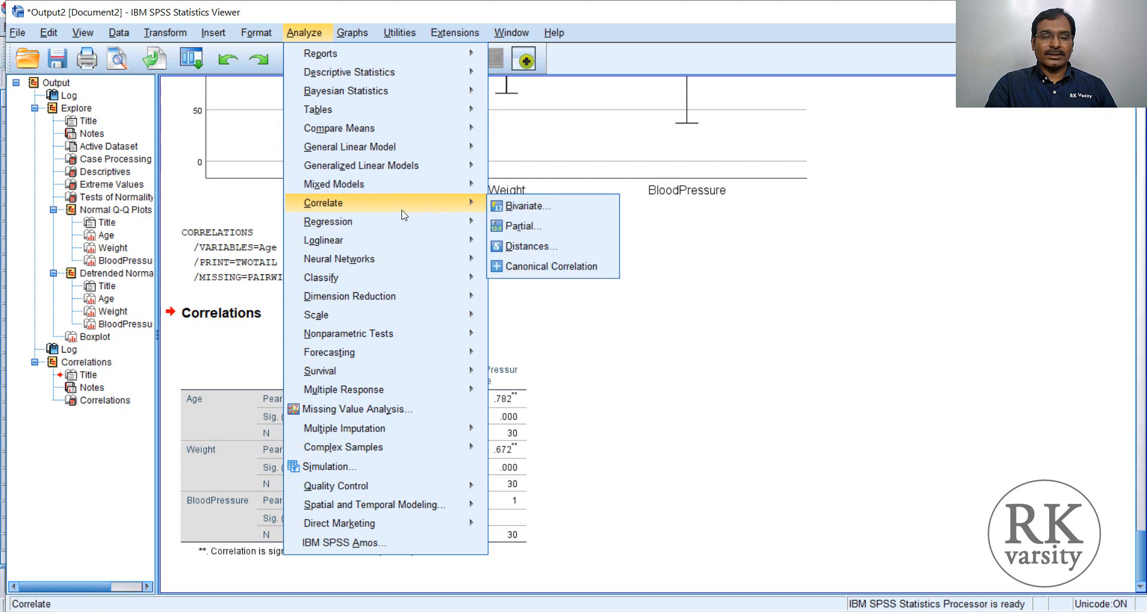
pyautogui.click(606, 229)
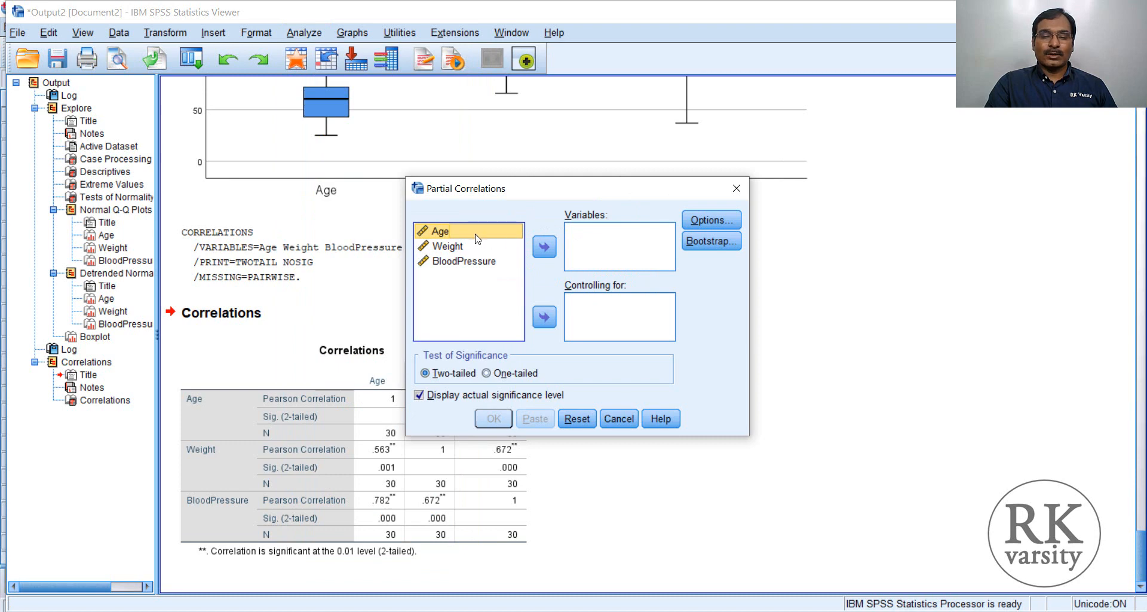
pyautogui.click(544, 248)
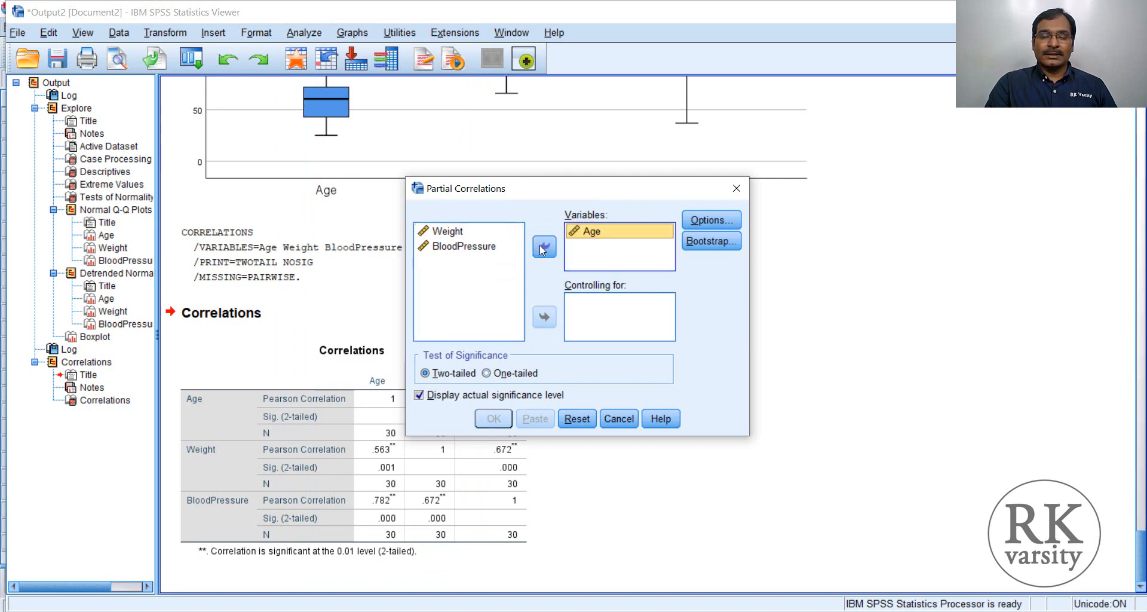
pyautogui.click(480, 247)
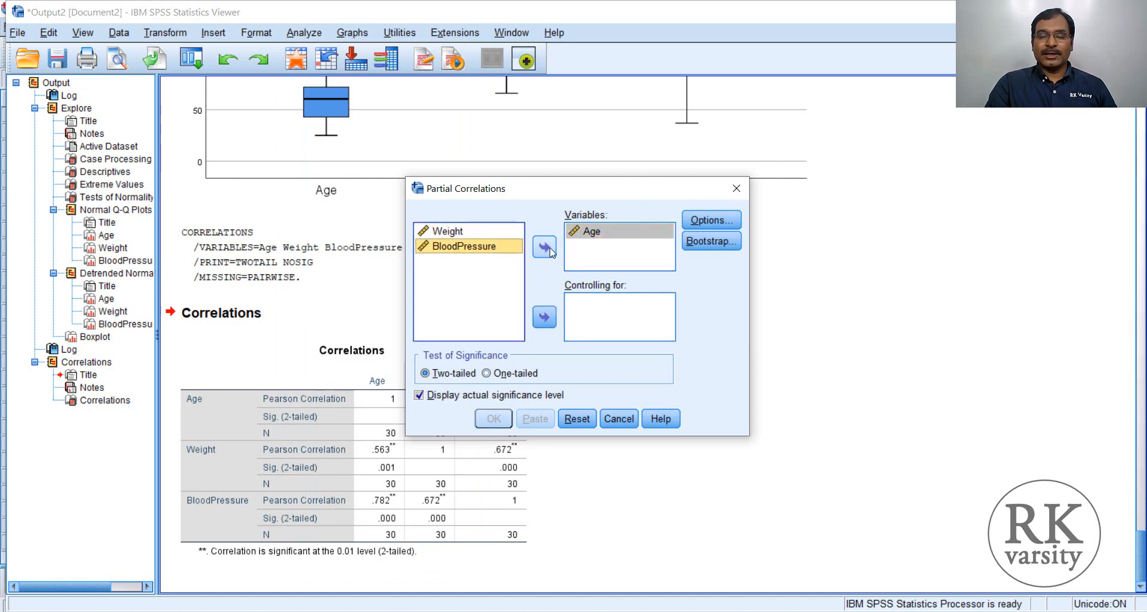
pyautogui.click(546, 246)
pyautogui.click(457, 237)
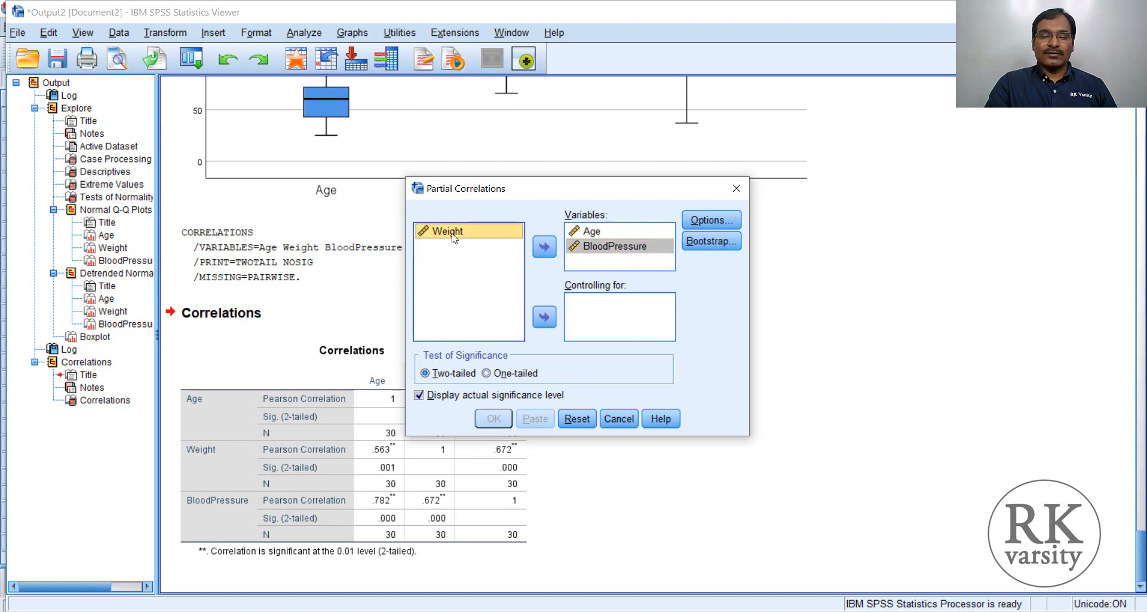
pyautogui.click(546, 317)
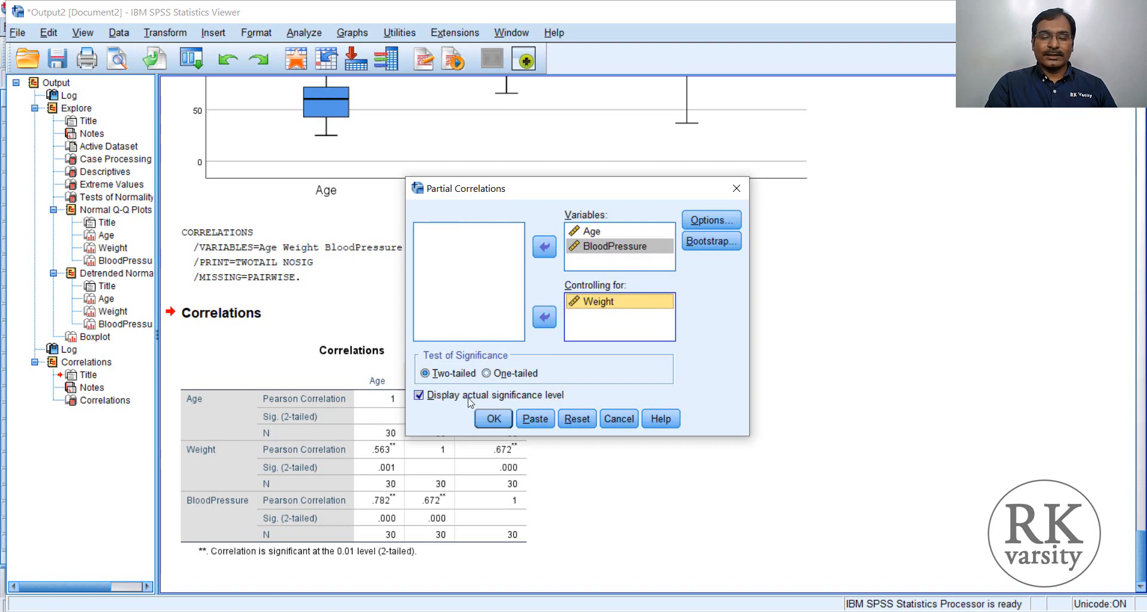
# Step: Include zero-order correlations in the partial correlation options and run the analysis
pyautogui.click(725, 220)
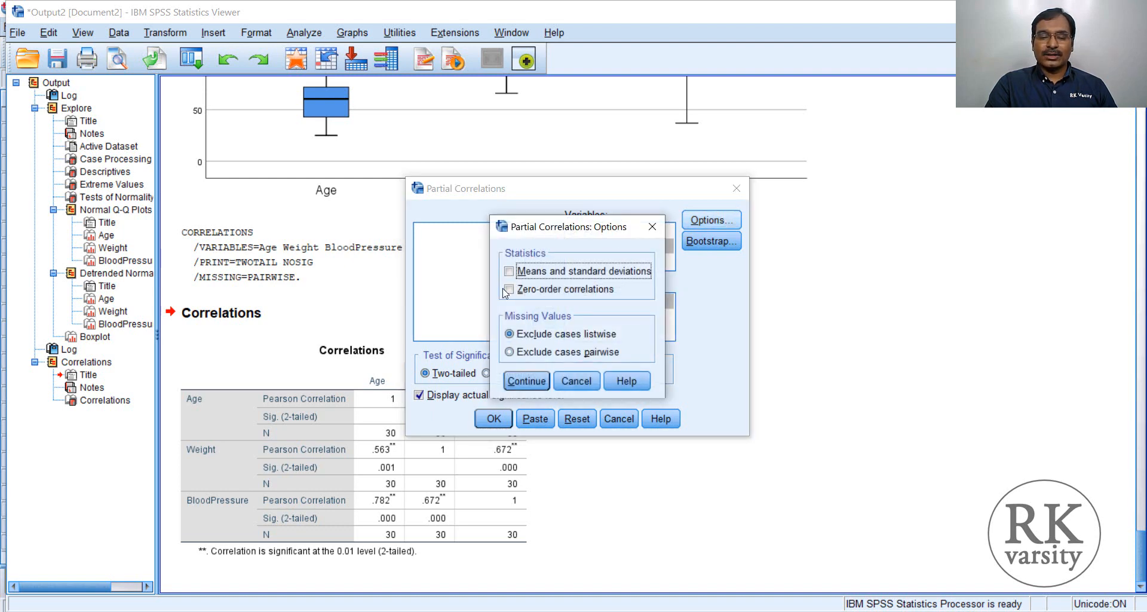
pyautogui.click(508, 290)
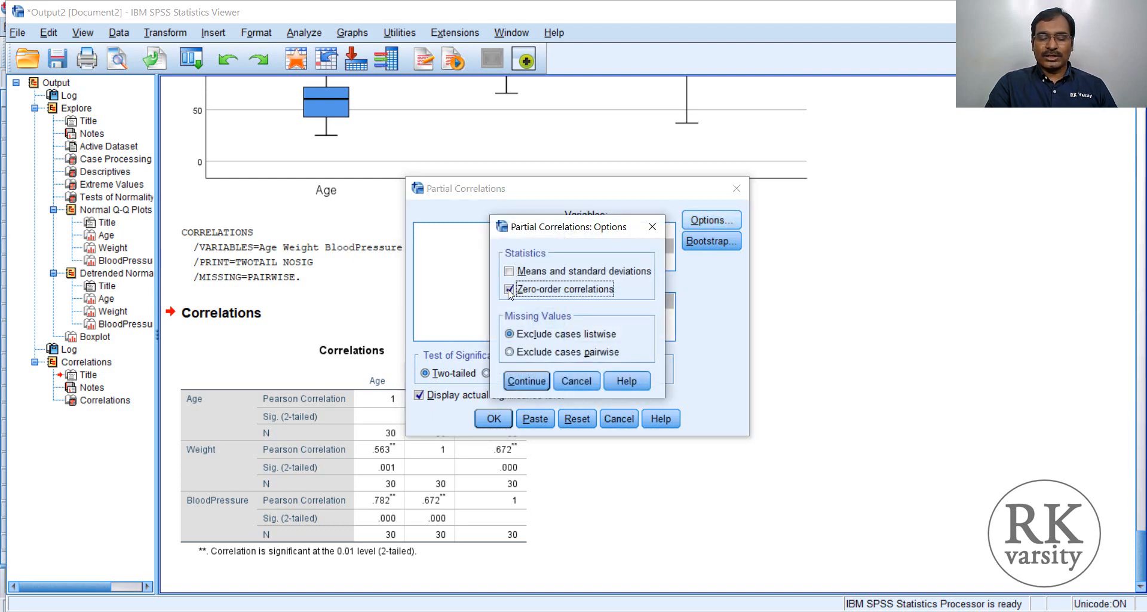
pyautogui.click(525, 381)
pyautogui.click(489, 421)
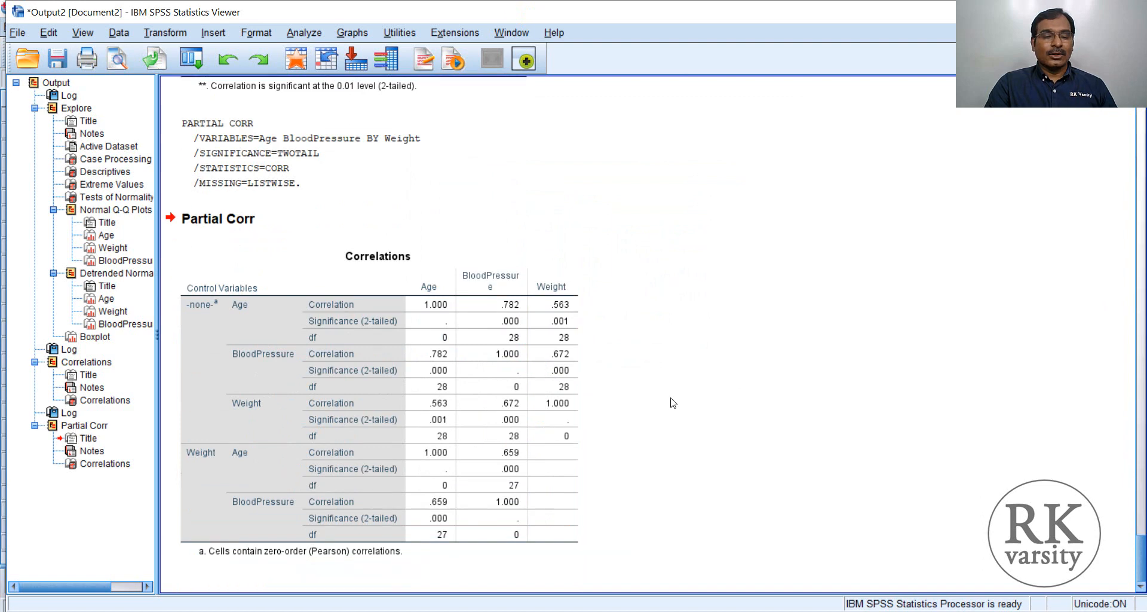
# Step: Examine the Partial Corr table and compare its zero-order and Weight-controlled correlations with the bivariate Correlations table
pyautogui.click(486, 351)
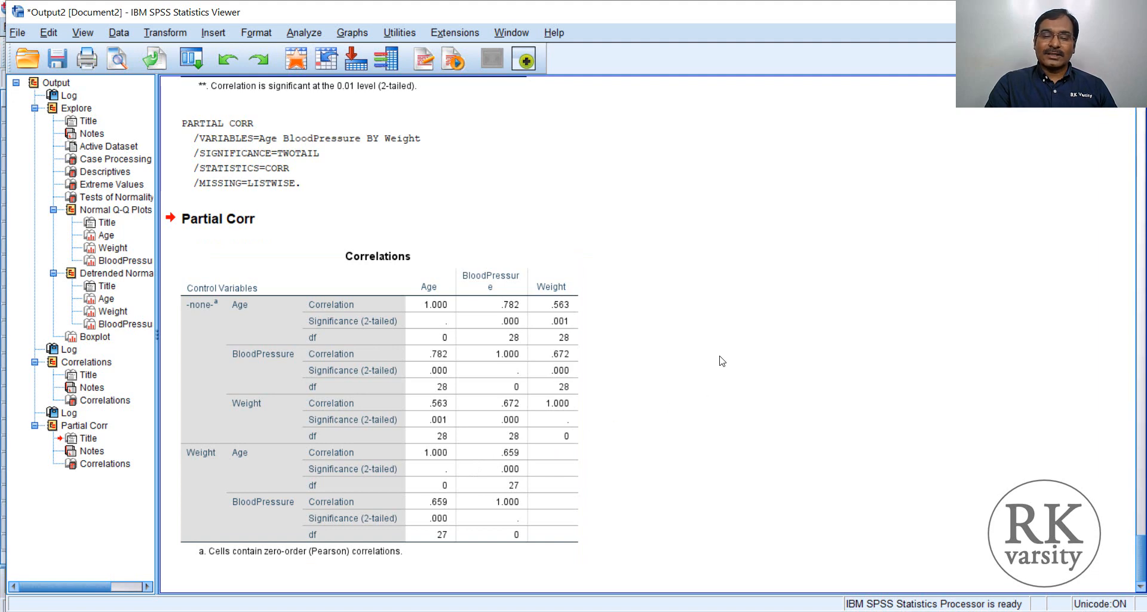
pyautogui.scroll(1, 722, 360)
pyautogui.scroll(-1, 722, 360)
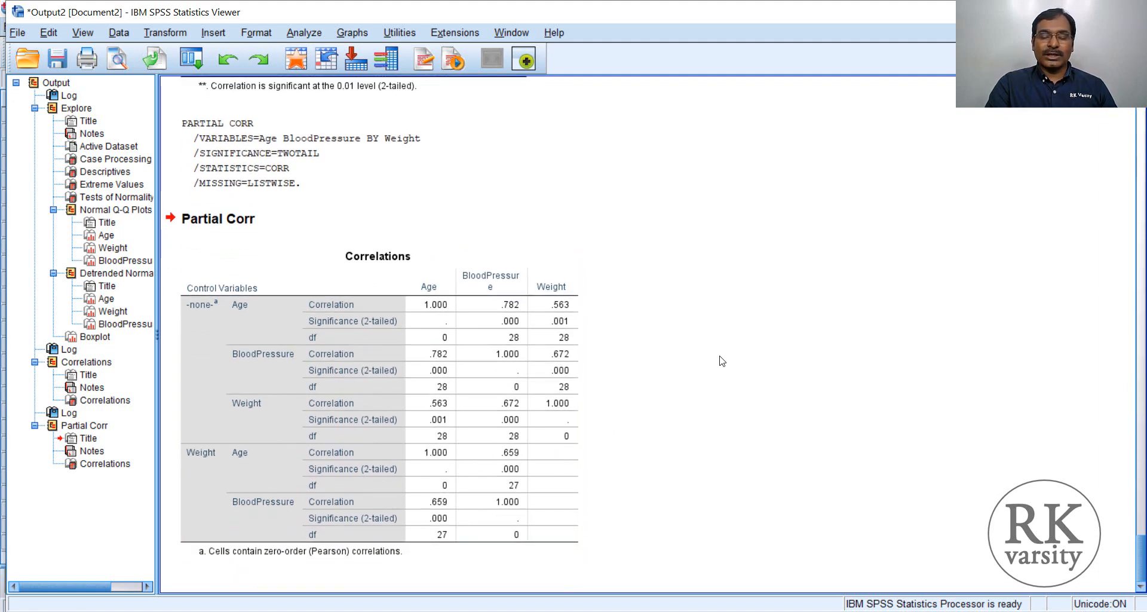
pyautogui.scroll(1, 722, 360)
pyautogui.scroll(4, 722, 360)
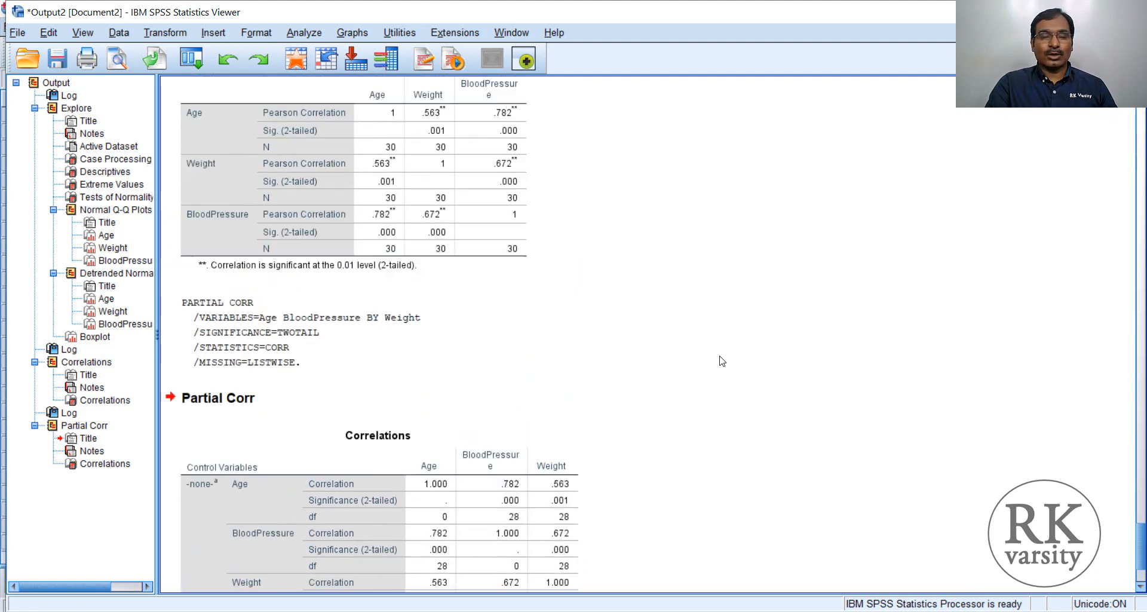
pyautogui.scroll(-3, 721, 361)
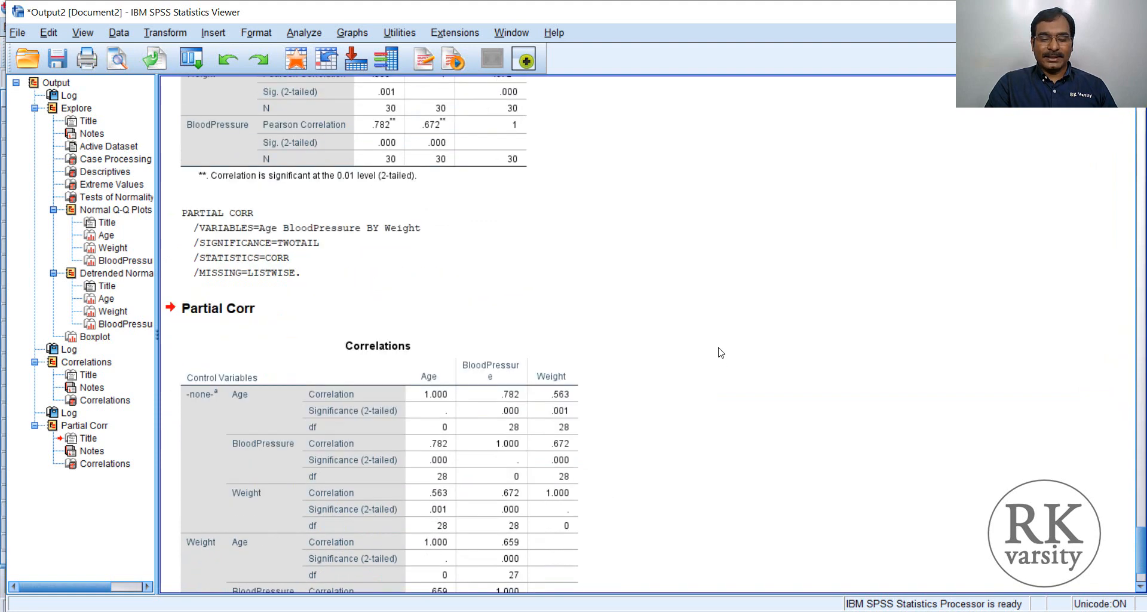